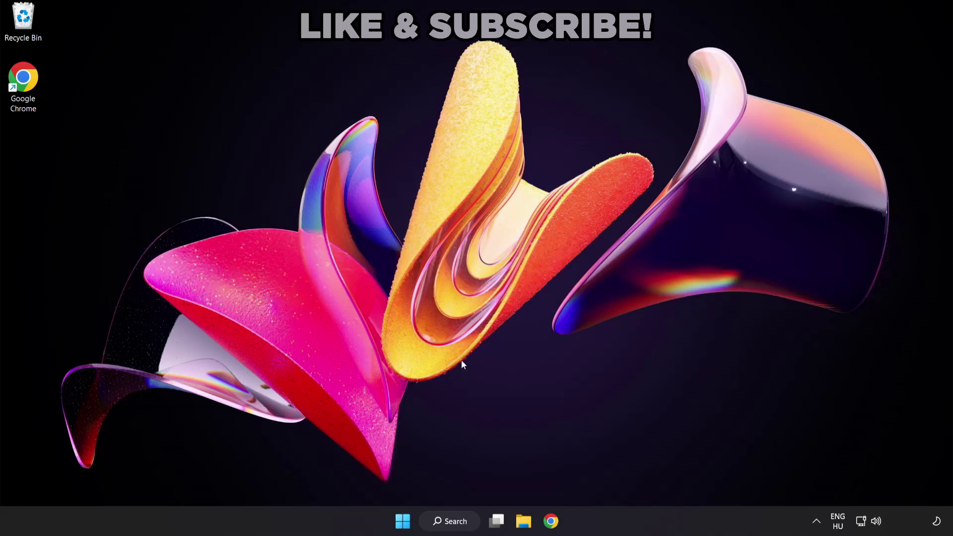
# Search Windows for 'device manager' so Device Manager appears as the best match
pyautogui.click(460, 527)
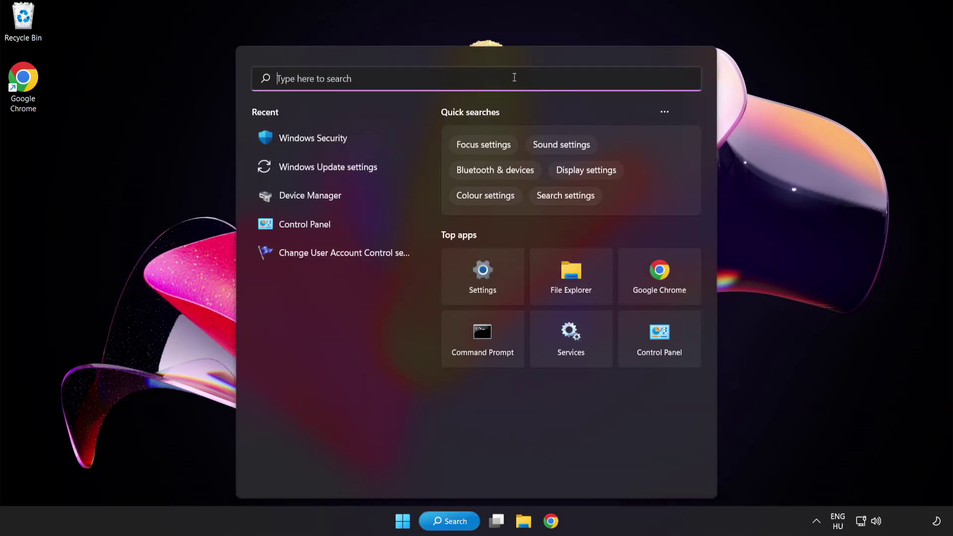
pyautogui.write('device manag')
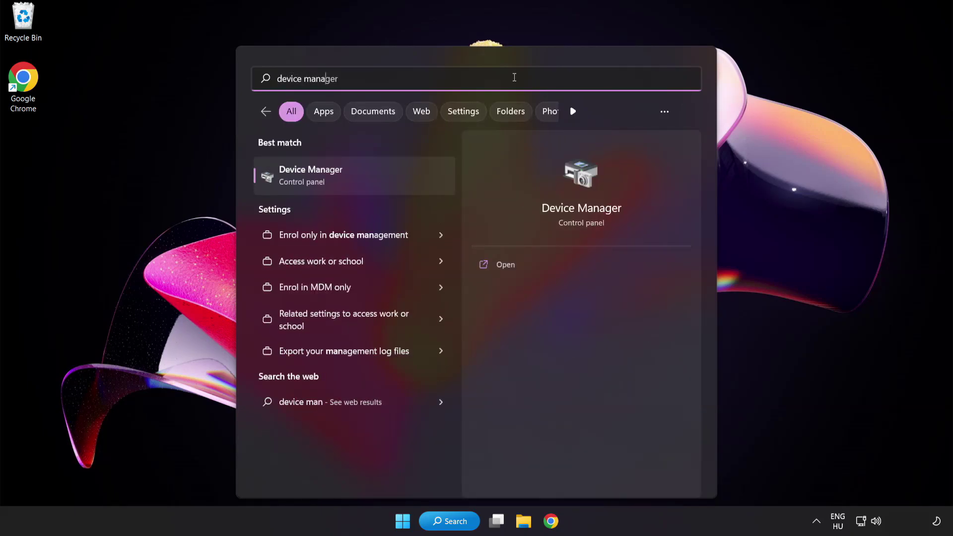
pyautogui.write('er')
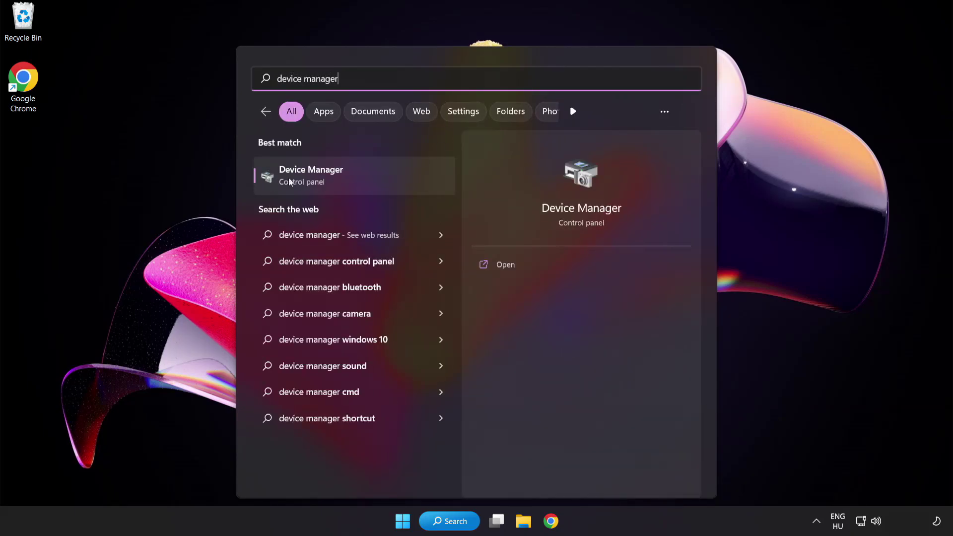
# Run an automatic driver search for the VMware SVGA 3D display adapter; the best driver is already installed
pyautogui.click(382, 183)
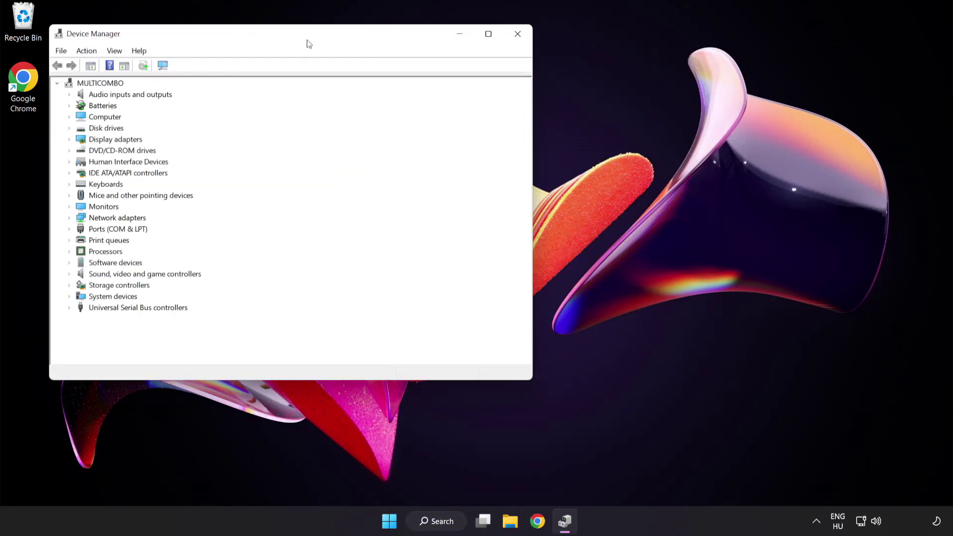
pyautogui.moveTo(308, 43); pyautogui.dragTo(467, 100)
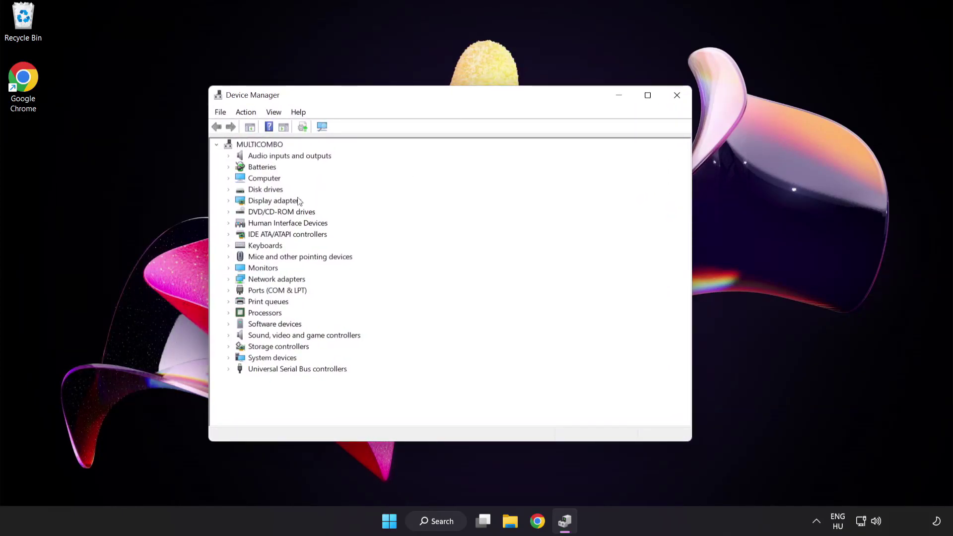
pyautogui.click(281, 203)
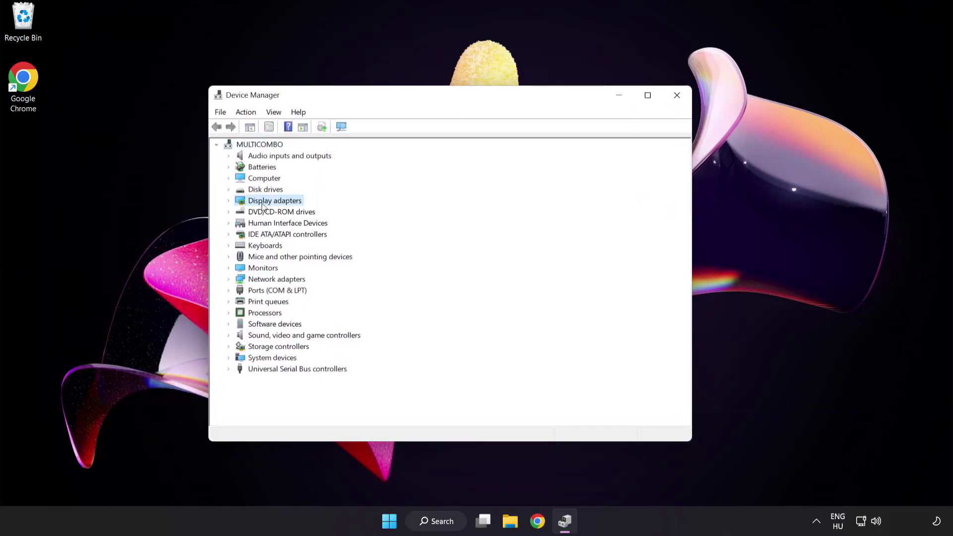
pyautogui.click(229, 201)
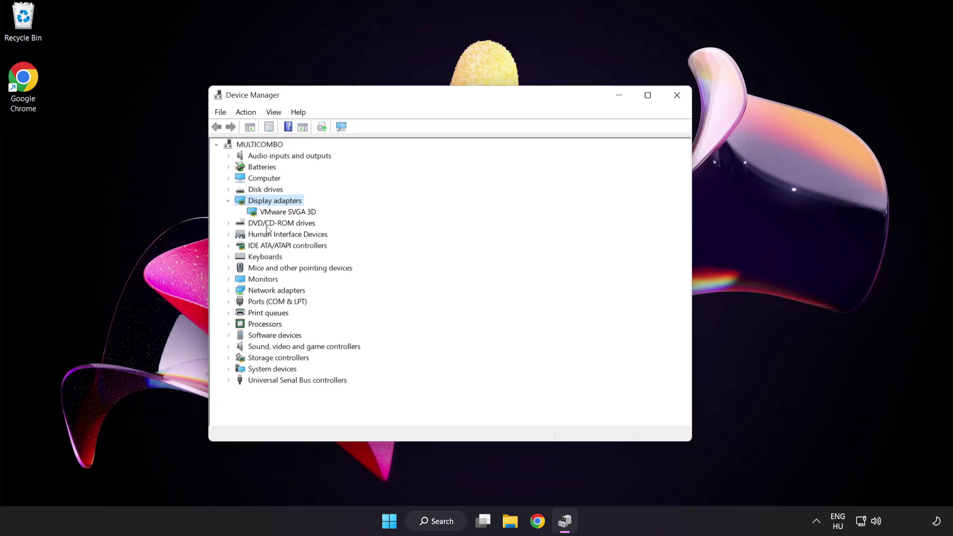
pyautogui.click(250, 209)
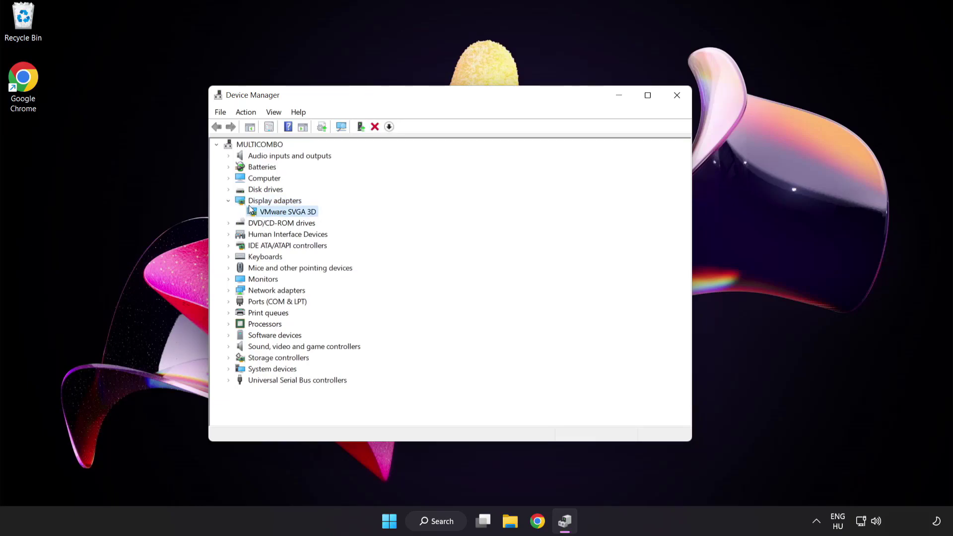
pyautogui.rightClick(281, 215)
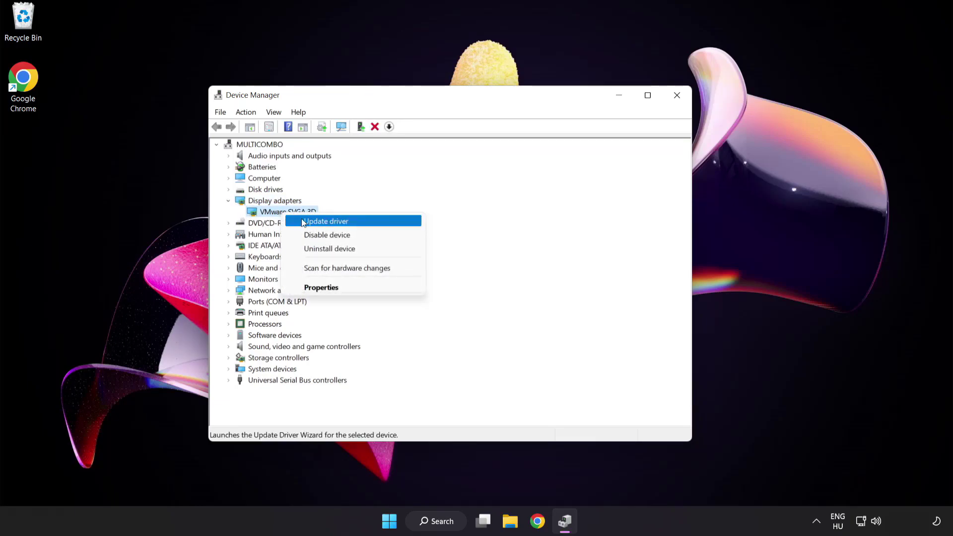
pyautogui.click(369, 223)
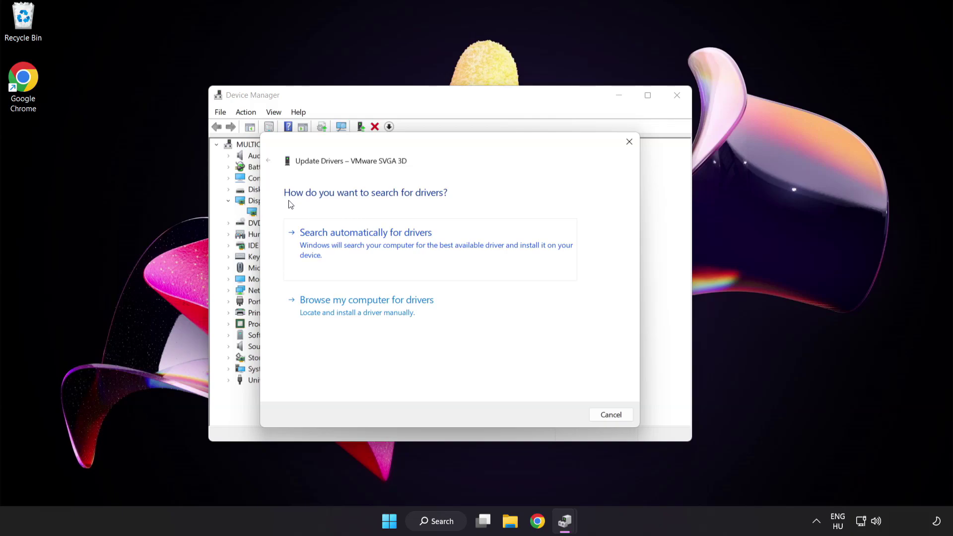
pyautogui.click(416, 247)
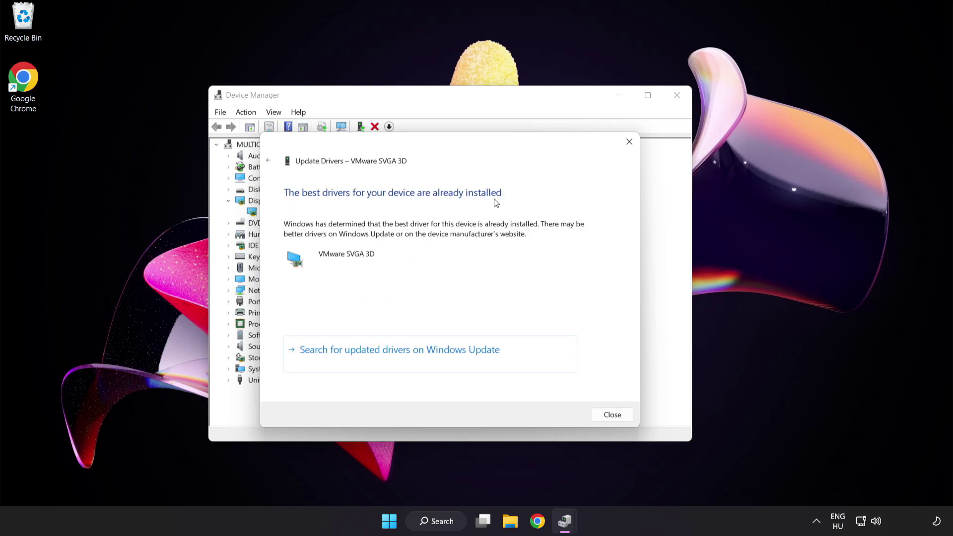
pyautogui.click(611, 416)
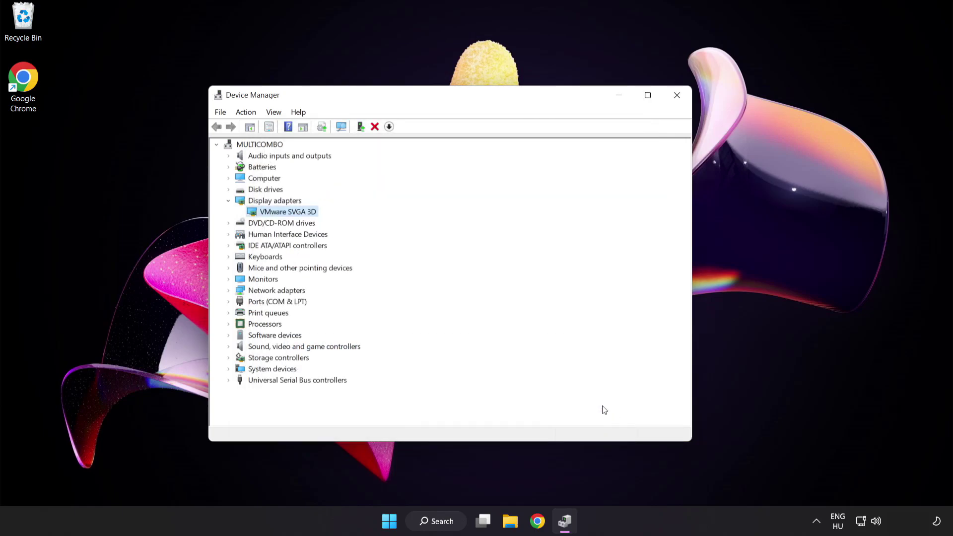
# Close Device Manager, run Check for updates in Windows Update, then close Settings
pyautogui.click(676, 97)
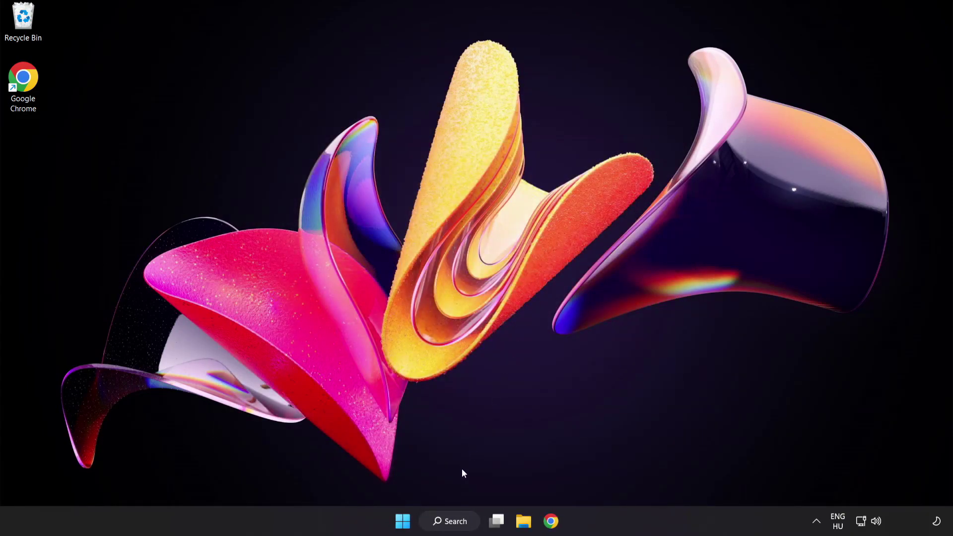
pyautogui.click(462, 525)
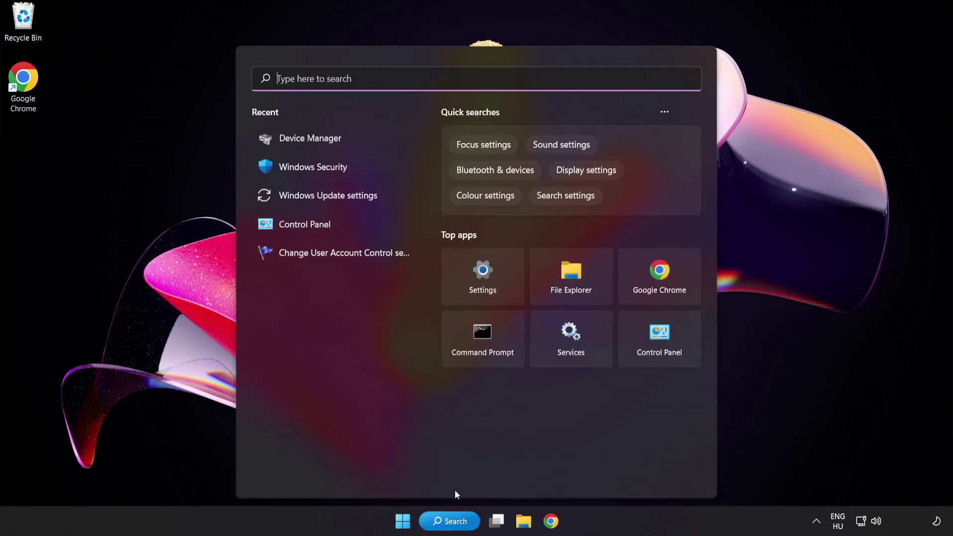
pyautogui.write('update')
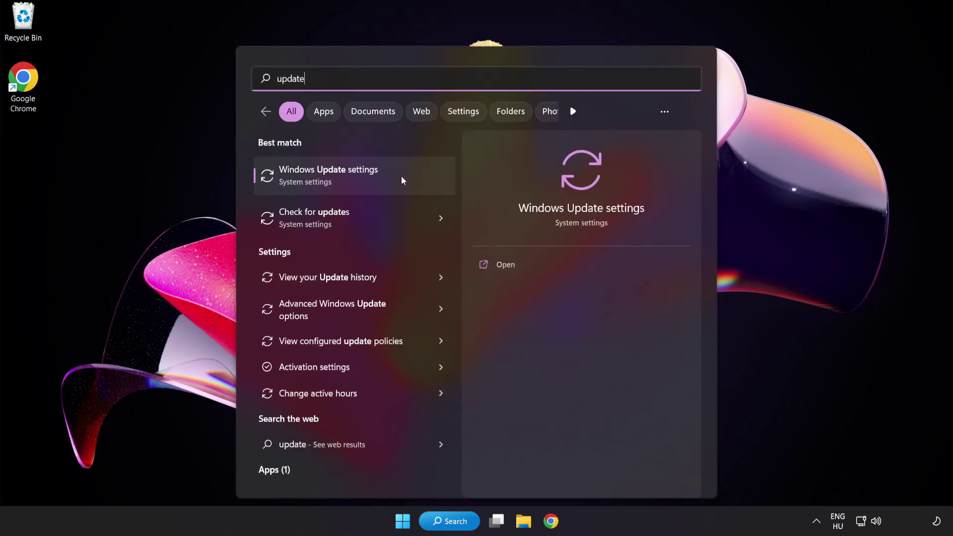
pyautogui.click(364, 180)
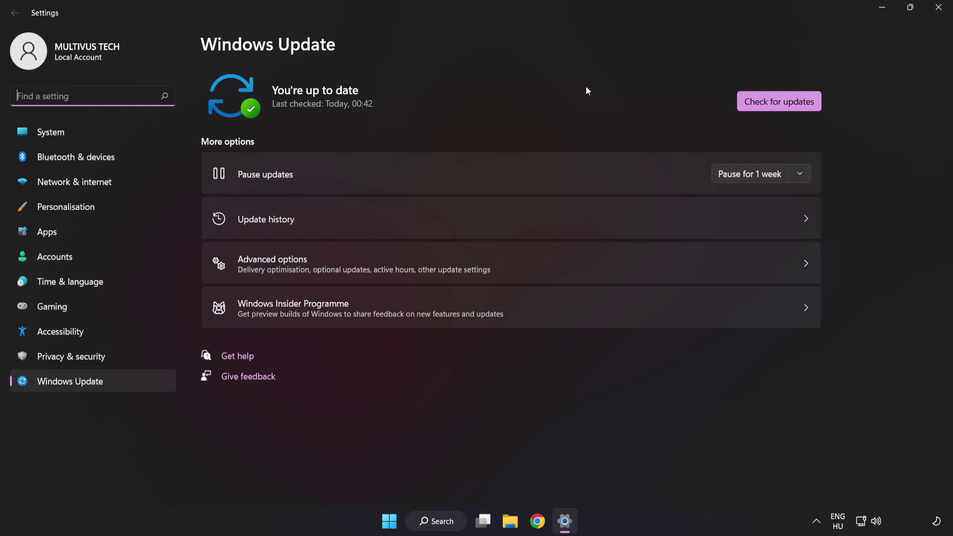
pyautogui.click(775, 106)
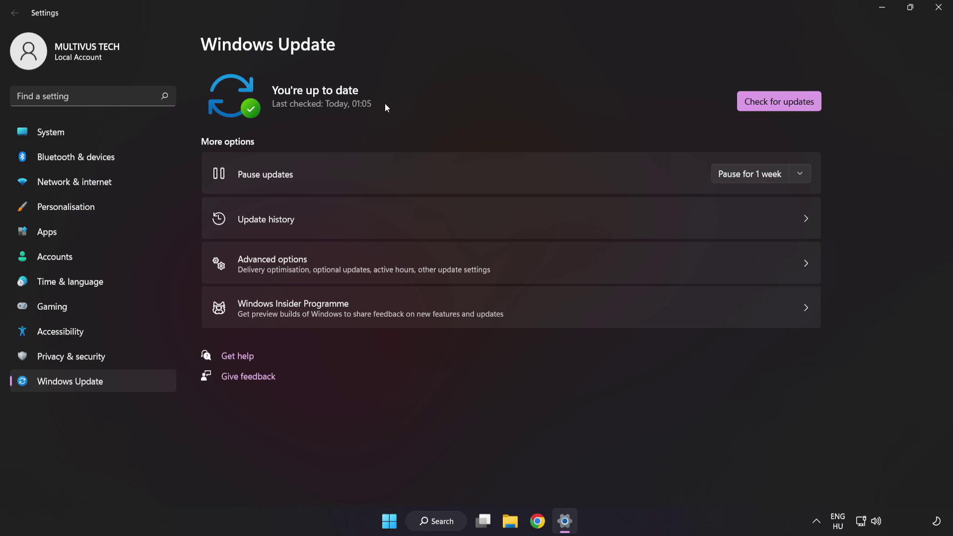
pyautogui.click(937, 10)
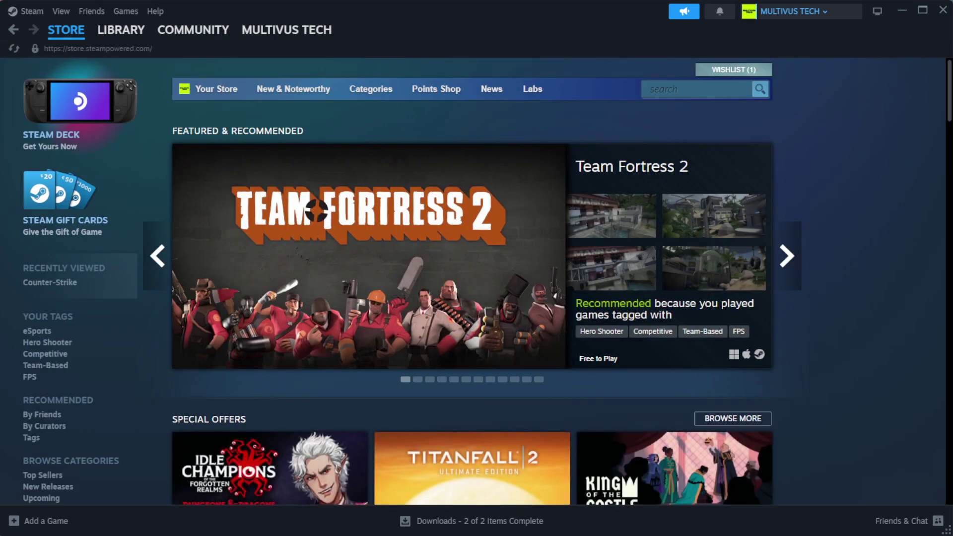
# Verify the integrity of YOUR NOT WORKING GAME's installed files from its Steam properties
pyautogui.moveTo(122, 36)
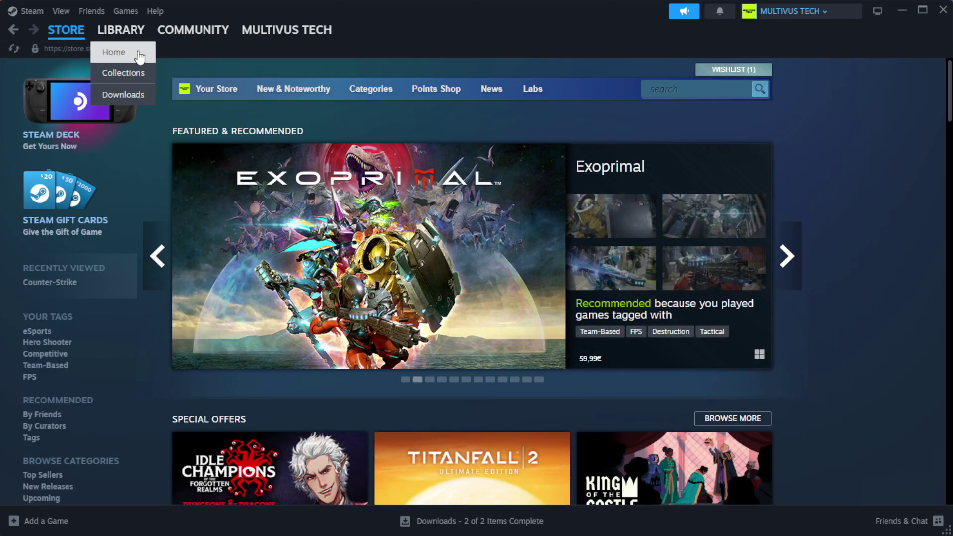
pyautogui.click(136, 52)
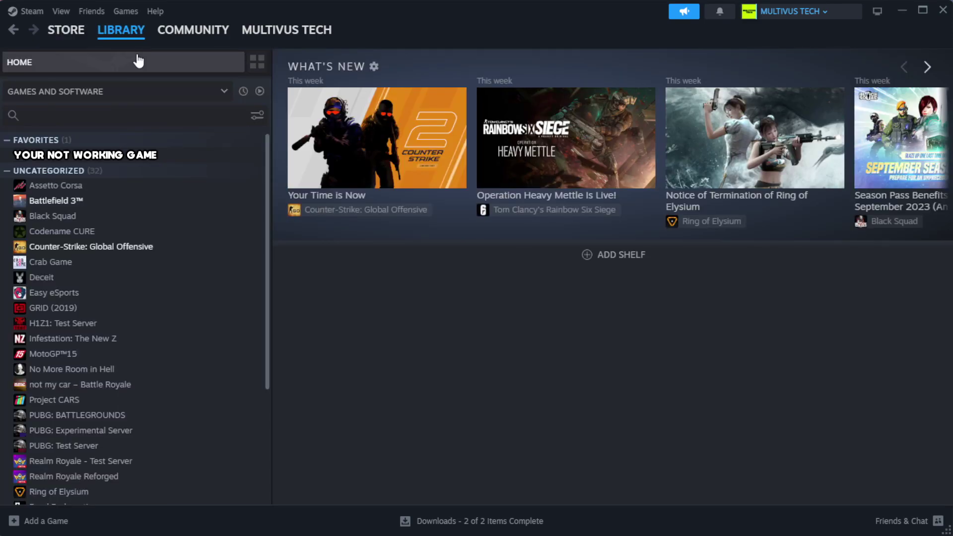
pyautogui.rightClick(235, 158)
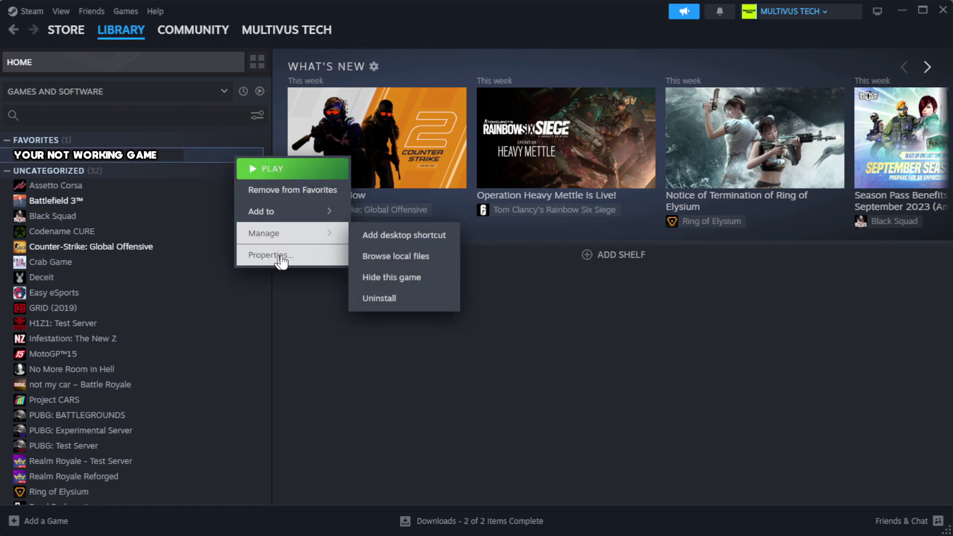
pyautogui.click(300, 262)
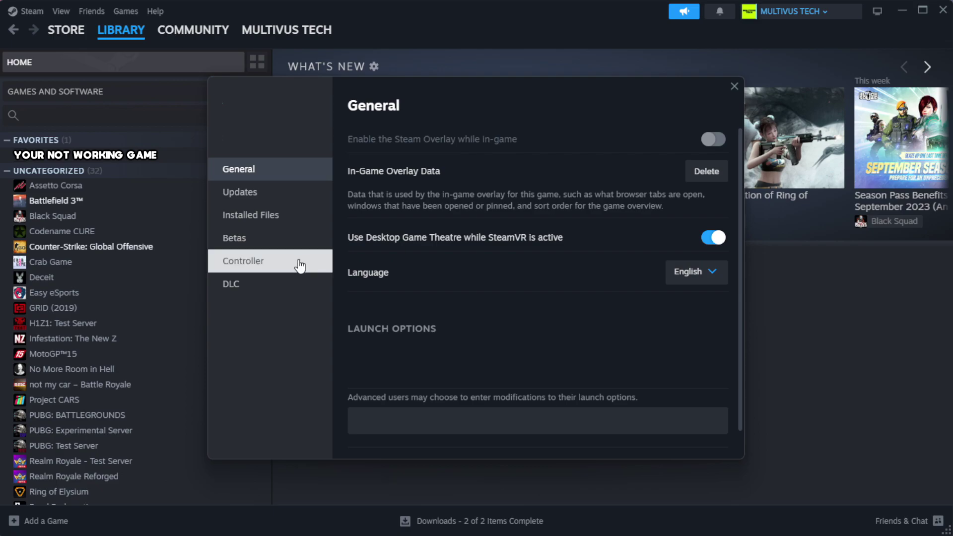
pyautogui.click(313, 226)
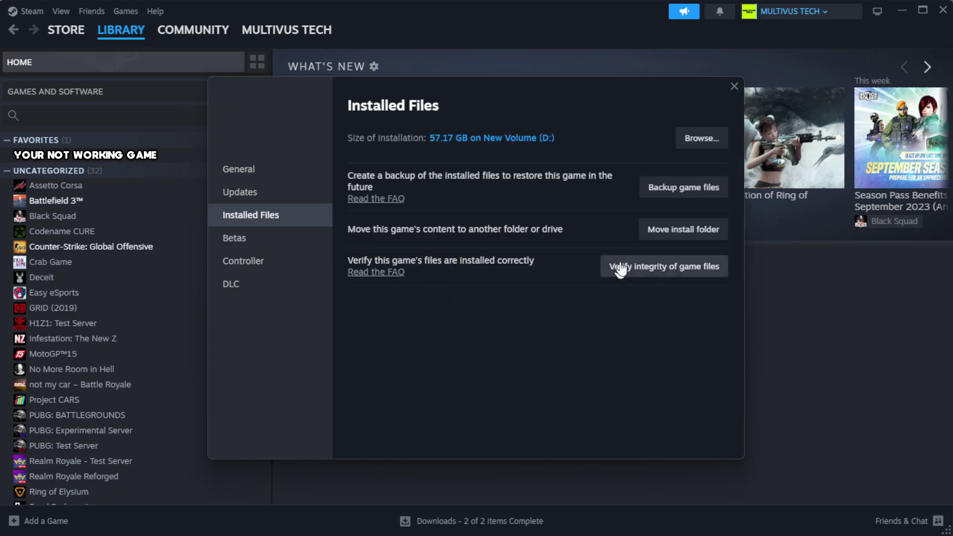
pyautogui.click(670, 275)
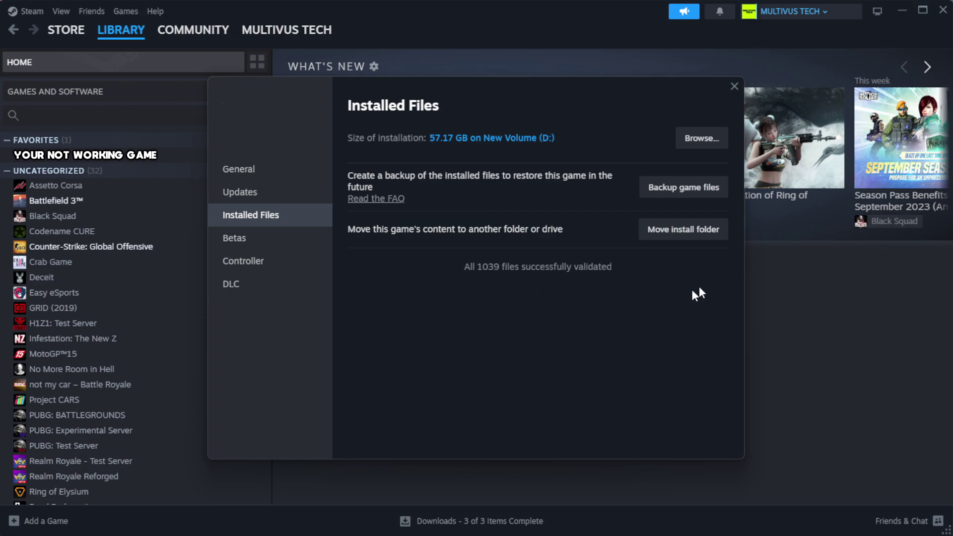
# Open the Properties of the YOUR NOT WORKING GAME shortcut in its install folder
pyautogui.click(700, 149)
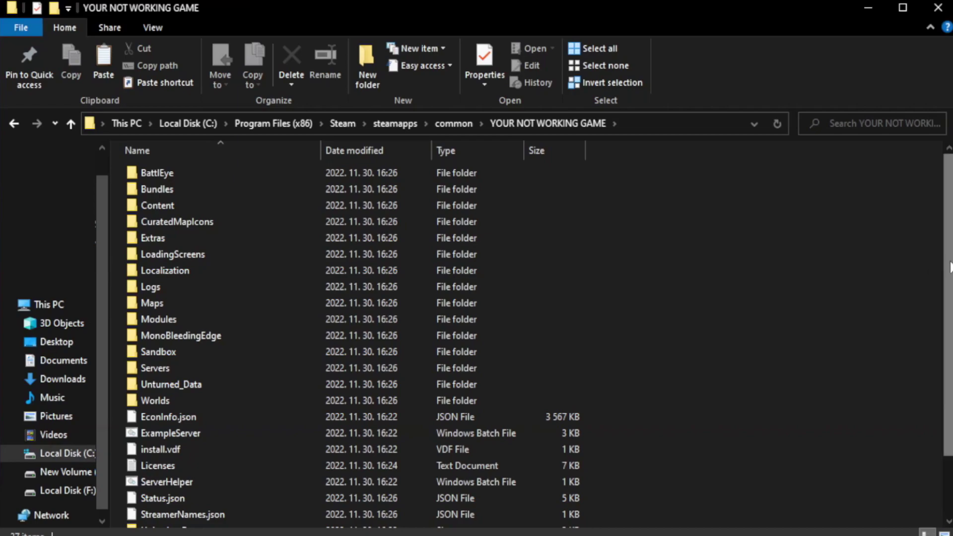
pyautogui.moveTo(949, 297); pyautogui.dragTo(950, 356)
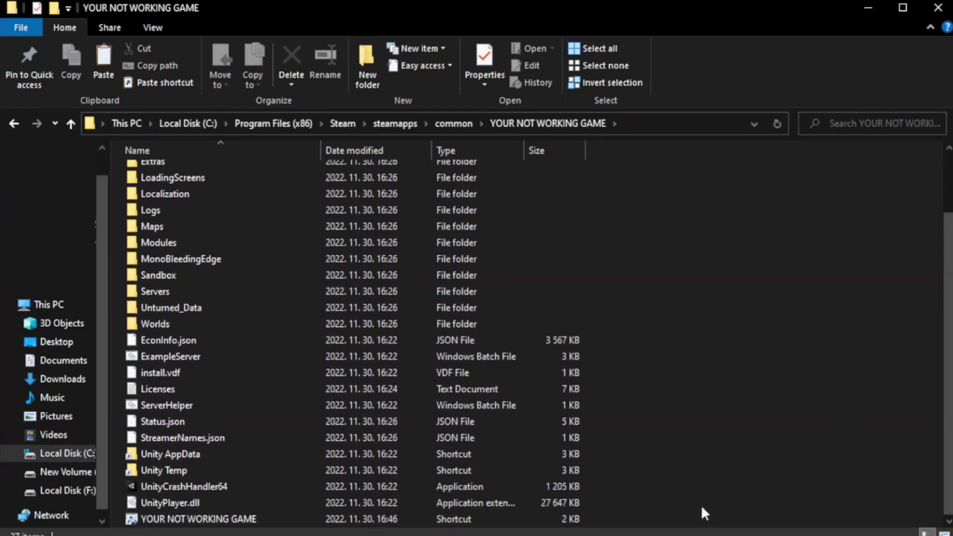
pyautogui.click(281, 520)
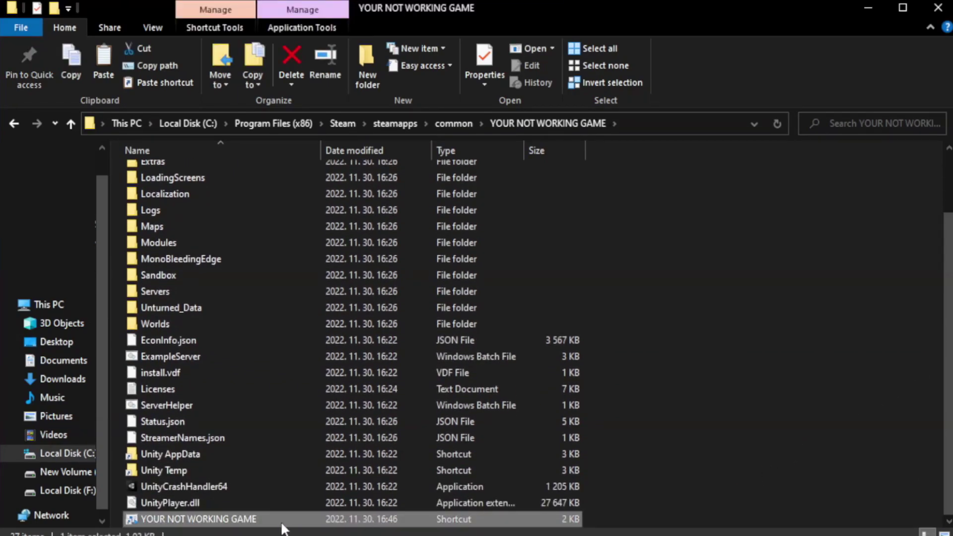
pyautogui.rightClick(318, 521)
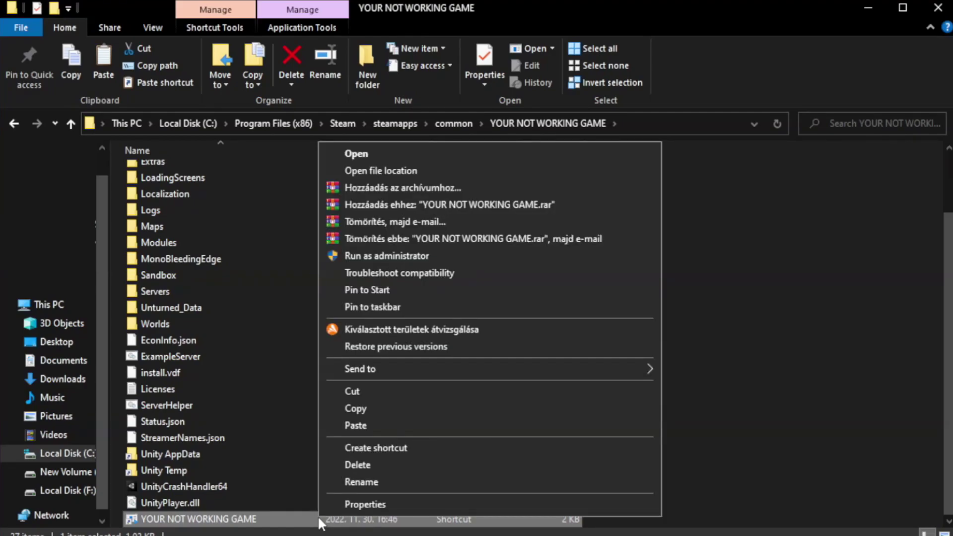
pyautogui.click(485, 501)
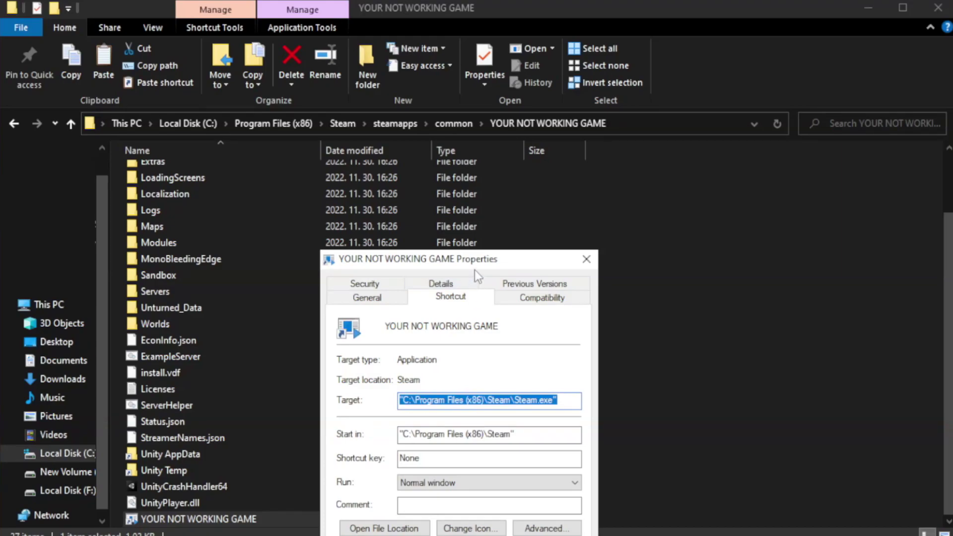
pyautogui.moveTo(477, 265); pyautogui.dragTo(478, 97)
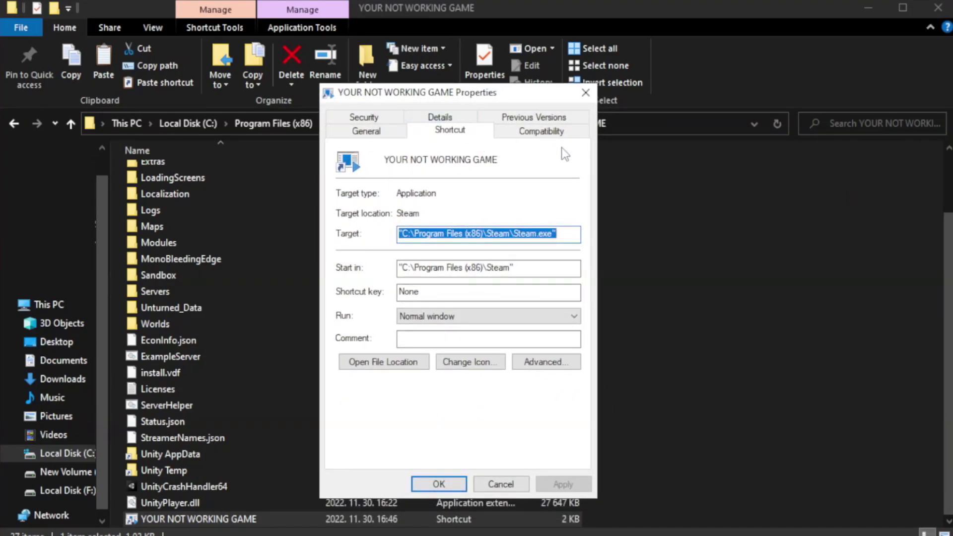
# Set the shortcut to Windows 8 compatibility mode, run as administrator, and apply with OK
pyautogui.click(536, 133)
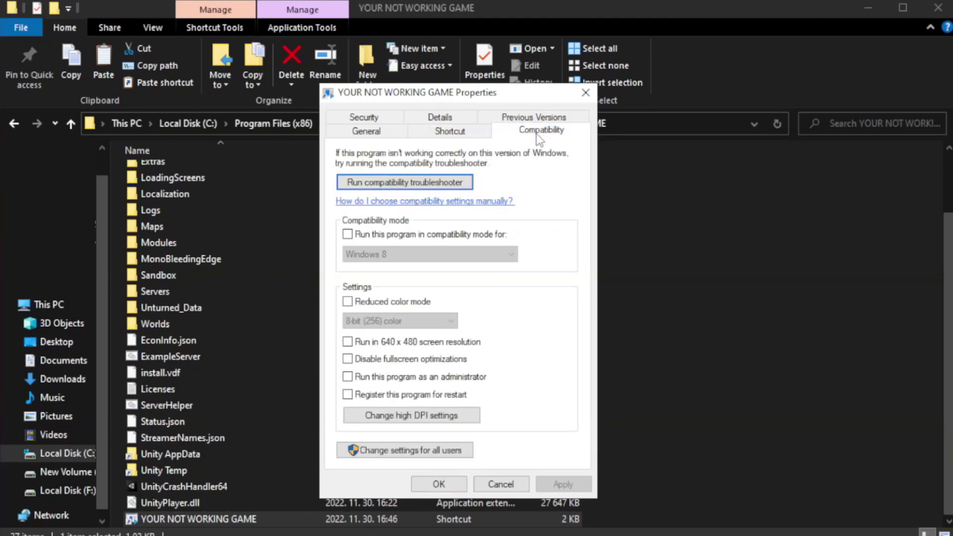
pyautogui.click(379, 238)
pyautogui.click(417, 254)
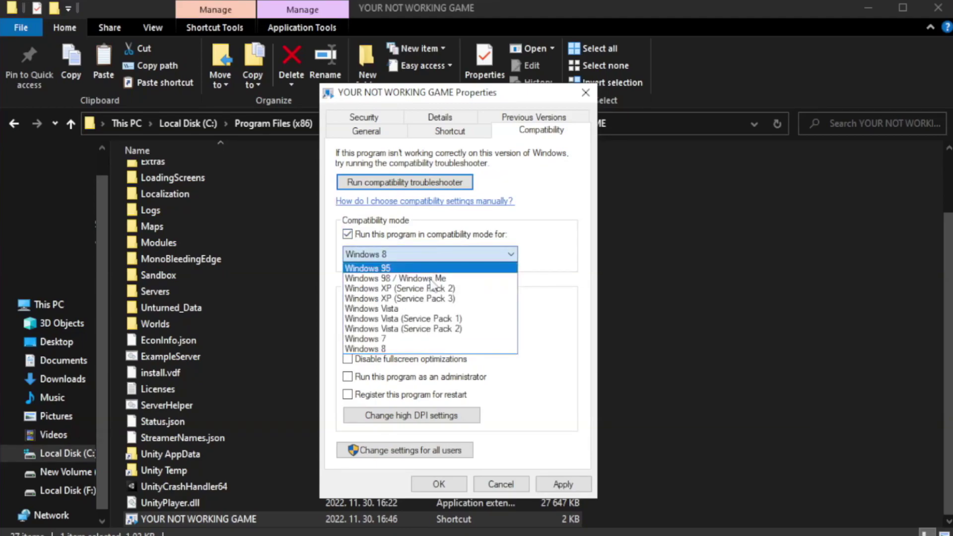
pyautogui.click(404, 349)
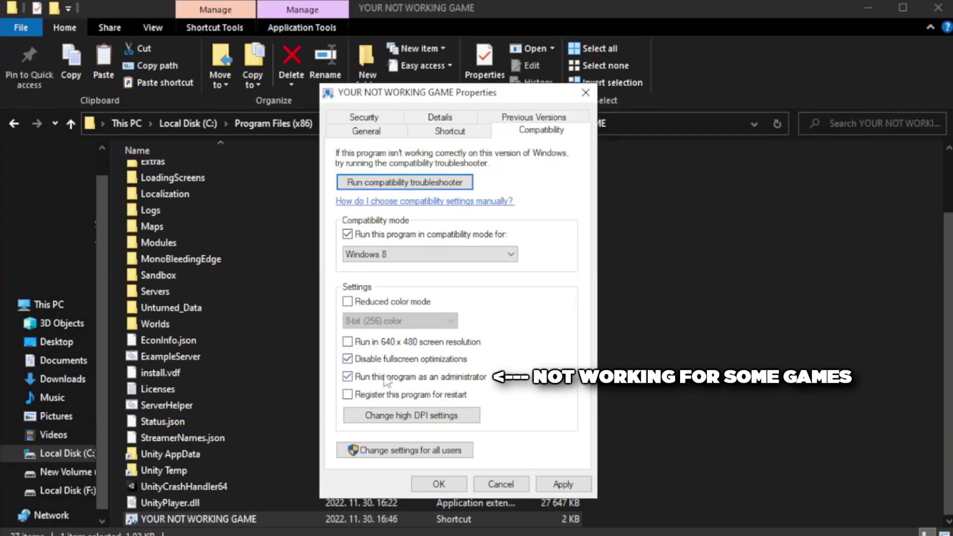
pyautogui.click(566, 484)
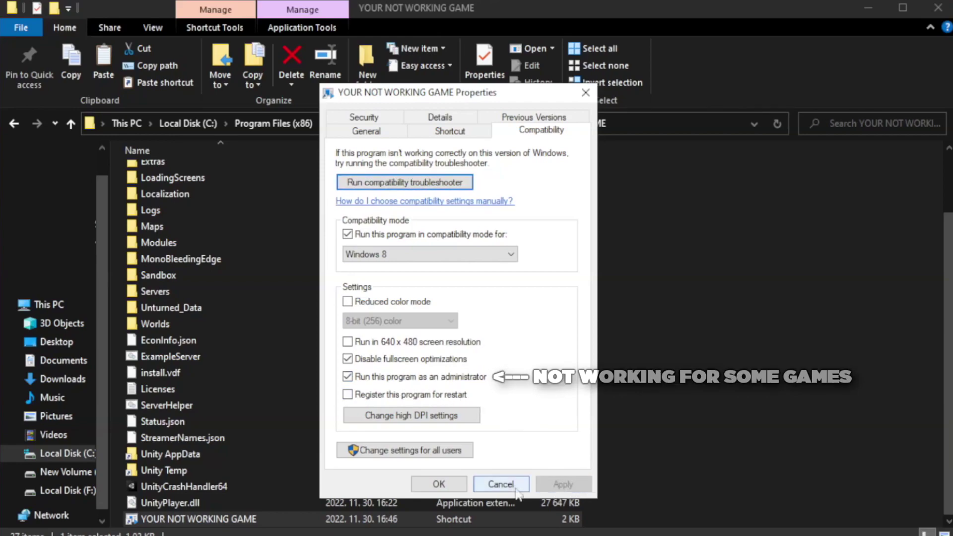
pyautogui.click(438, 484)
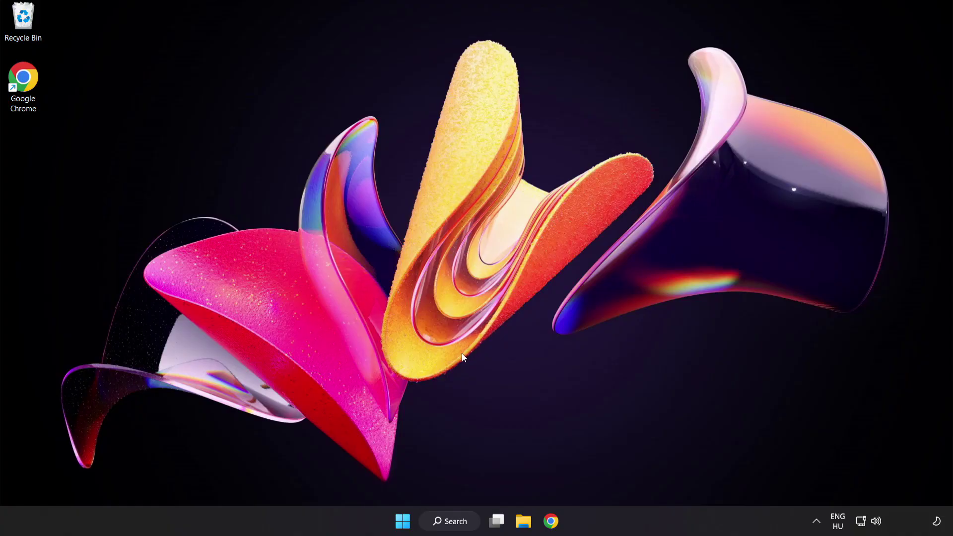
# Right-click Start to show the Win+X menu listing Task Manager, Settings and File Explorer
pyautogui.rightClick(405, 524)
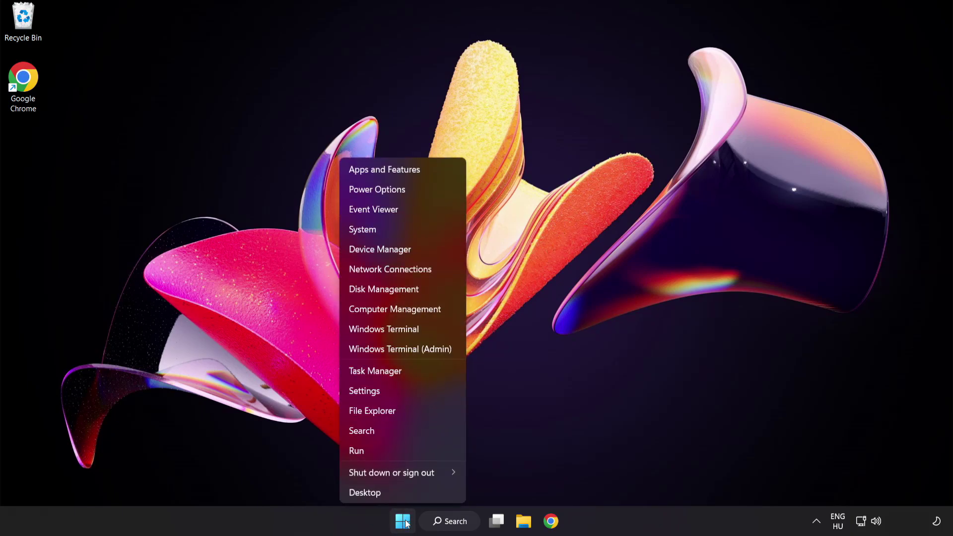
# In Task Manager's Startup list, disable Cortana, Phone Link, Terminal and Windows Security notification icon
pyautogui.click(412, 372)
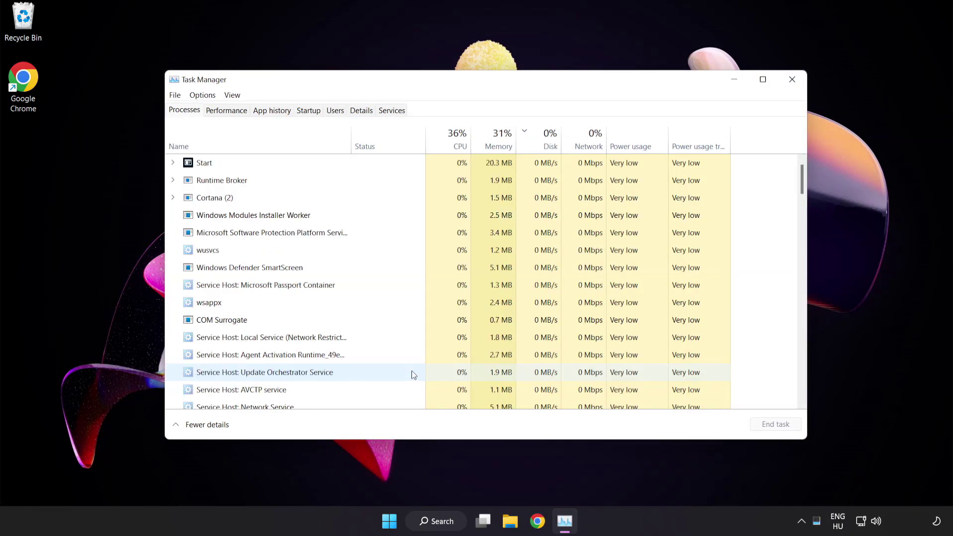
pyautogui.click(314, 112)
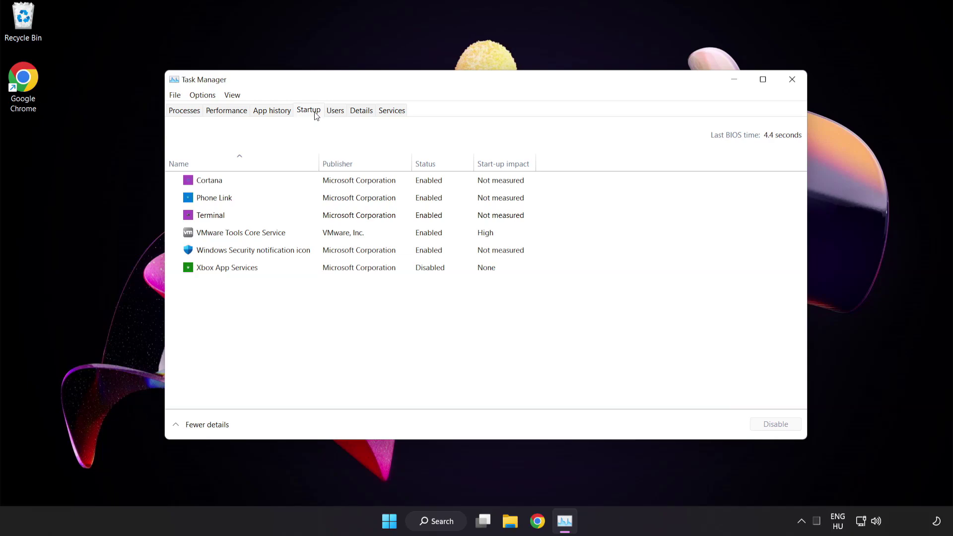
pyautogui.click(315, 185)
pyautogui.click(775, 426)
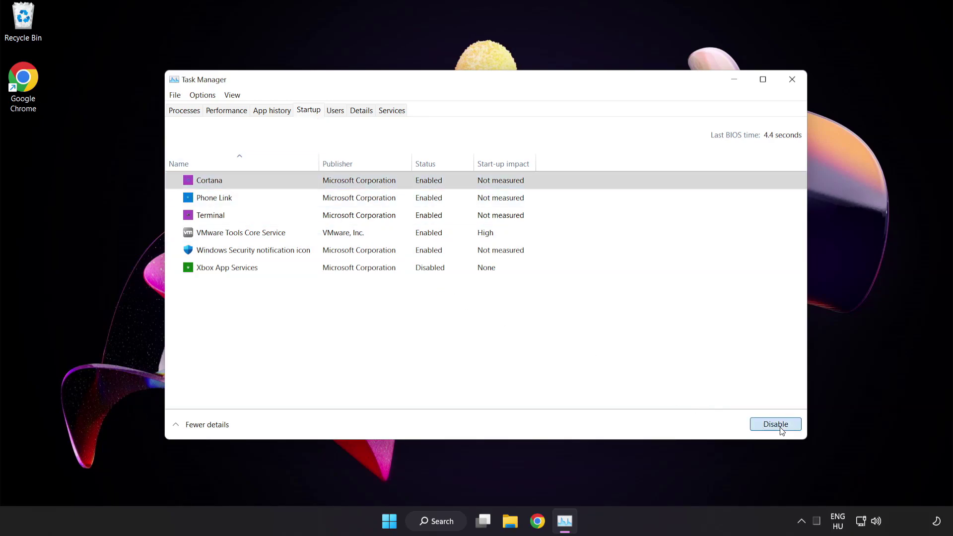
pyautogui.click(294, 197)
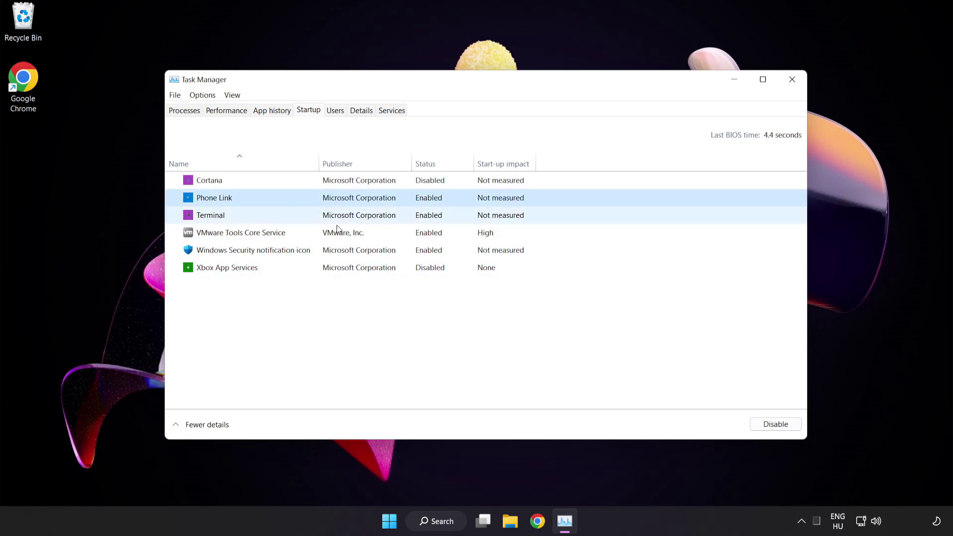
pyautogui.click(772, 430)
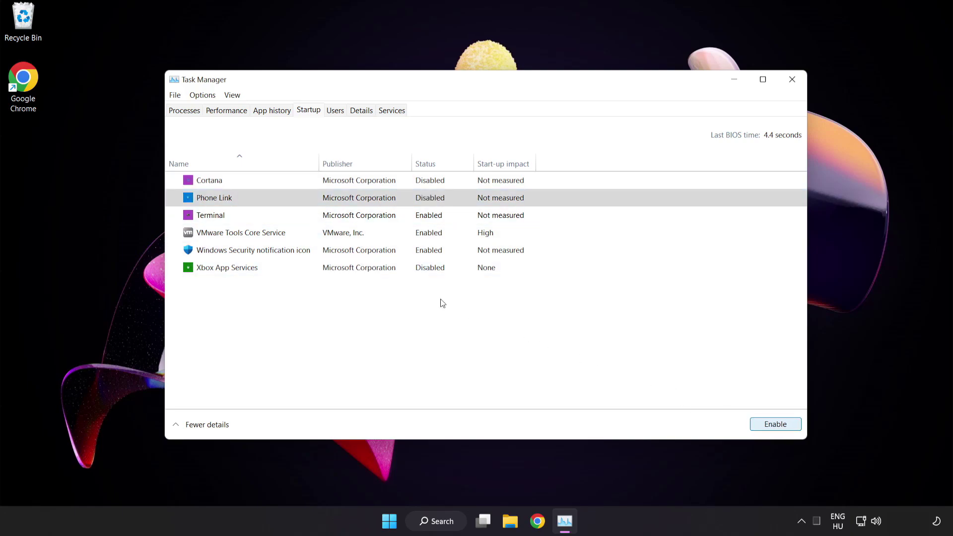
pyautogui.click(302, 216)
pyautogui.click(762, 423)
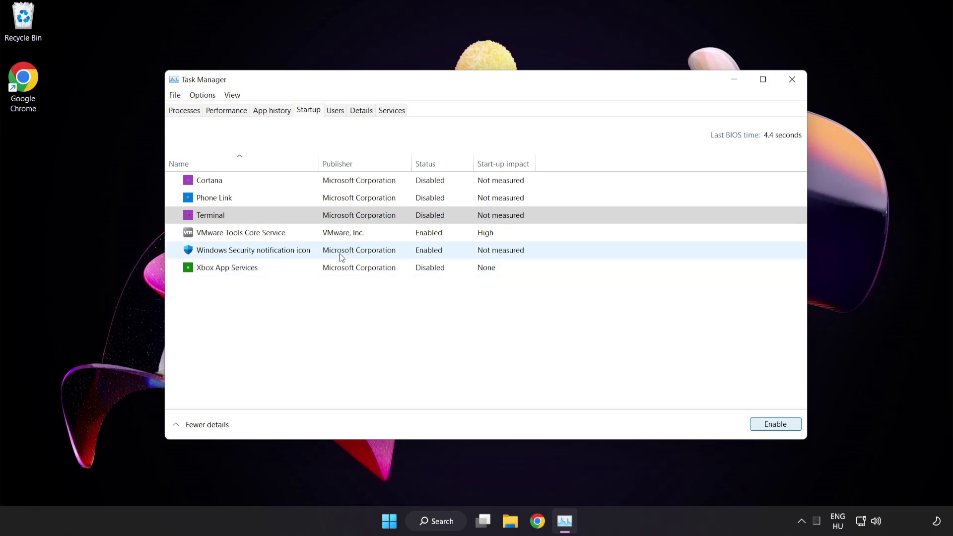
pyautogui.click(324, 249)
pyautogui.click(766, 425)
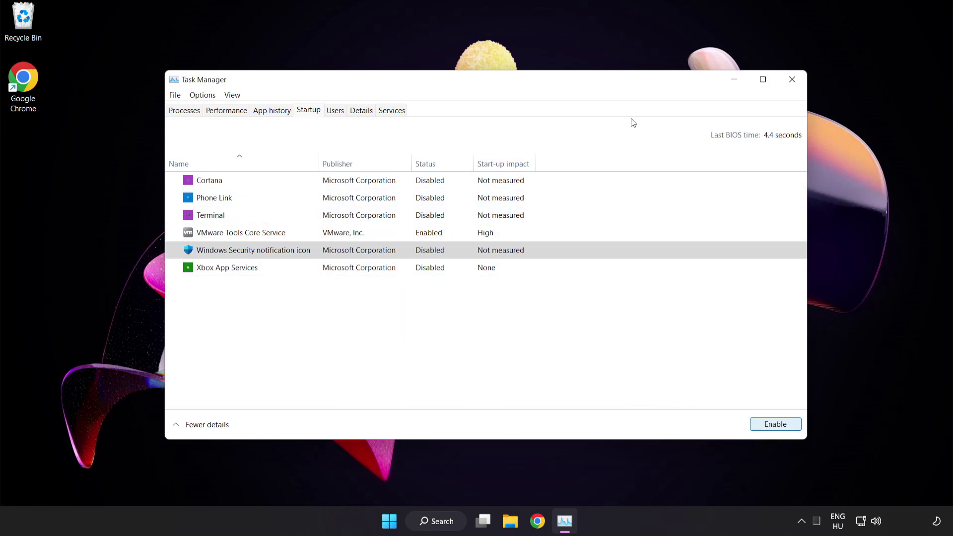
# Close Task Manager and download the DirectX End-User Runtime Web Installer in Chrome
pyautogui.click(793, 80)
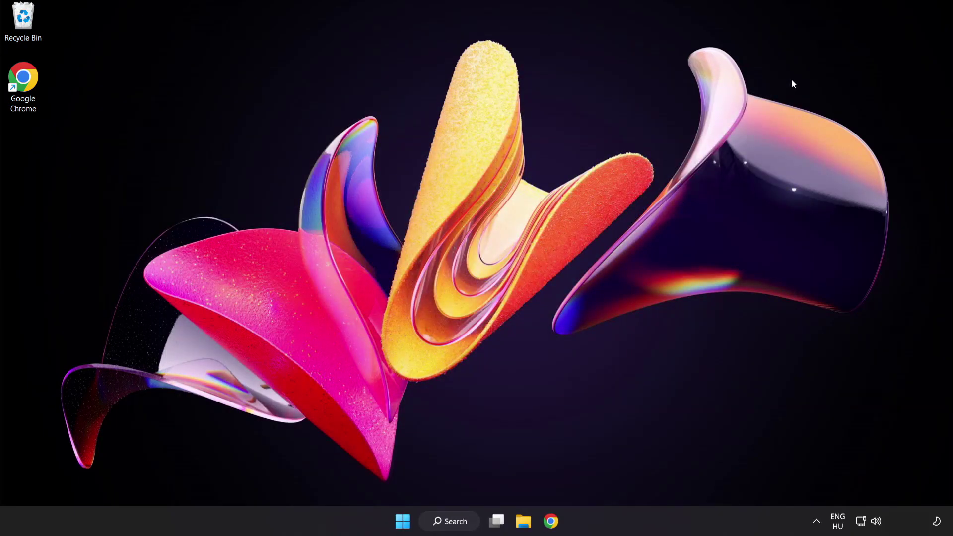
pyautogui.click(550, 521)
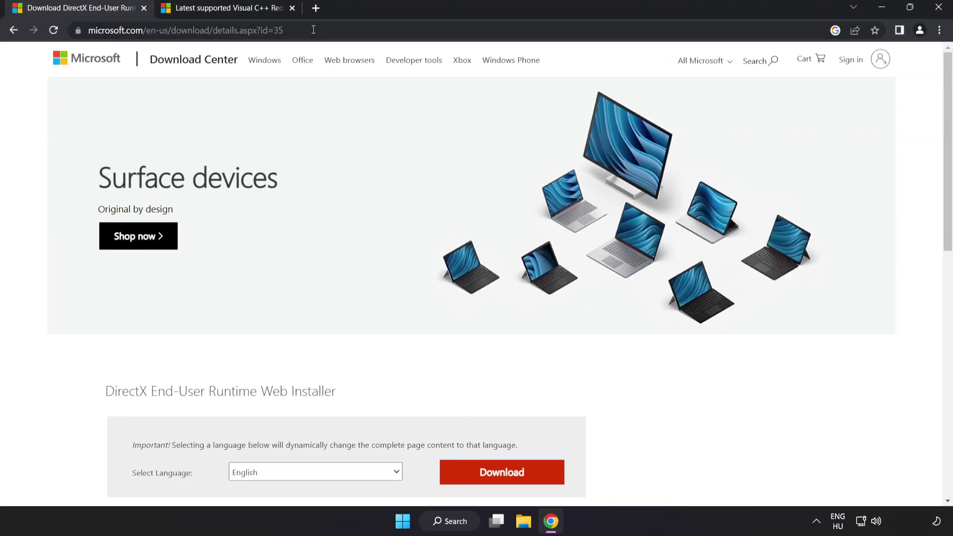
pyautogui.click(384, 25)
pyautogui.click(384, 26)
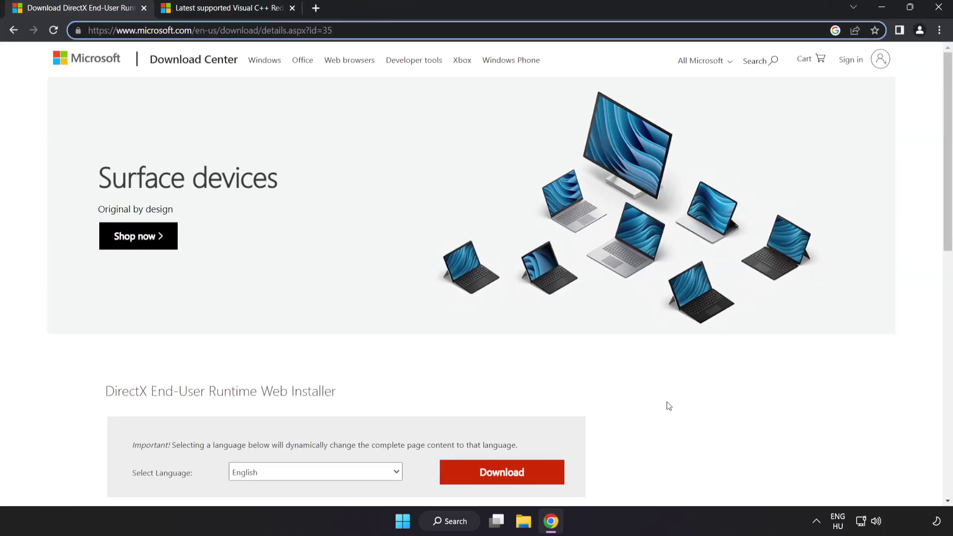
pyautogui.click(542, 315)
pyautogui.scroll(-3, 542, 315)
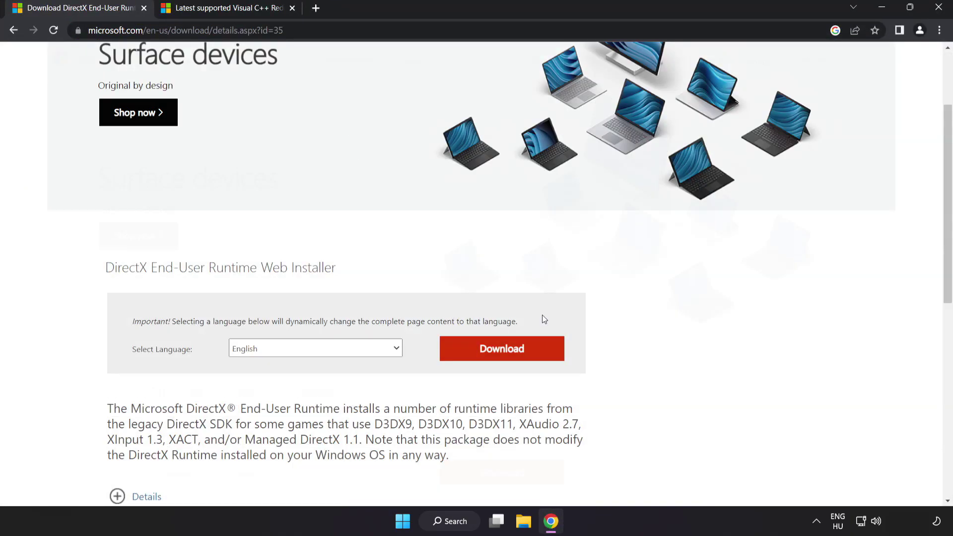
pyautogui.click(515, 359)
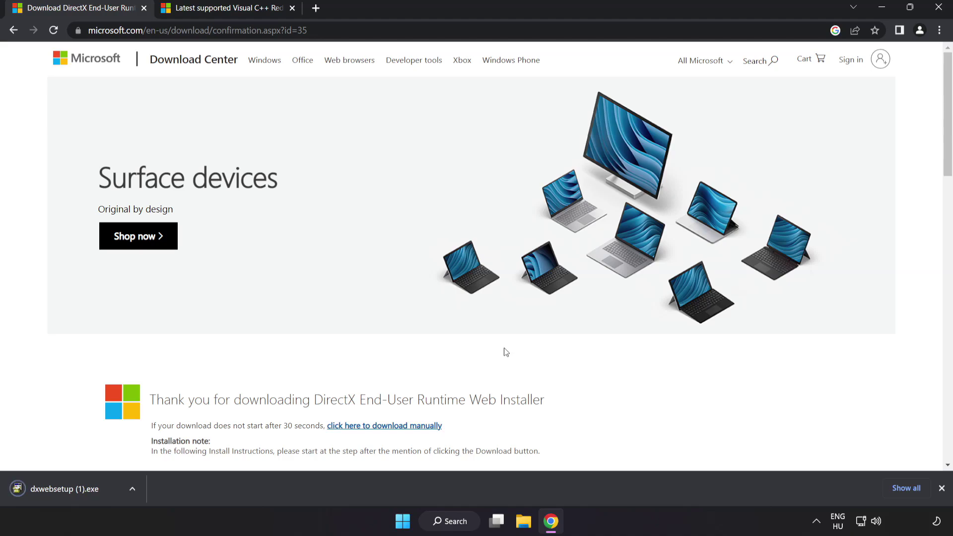
# Run dxwebsetup, accept the licence, decline the Bing Bar, and finish DirectX setup
pyautogui.click(80, 489)
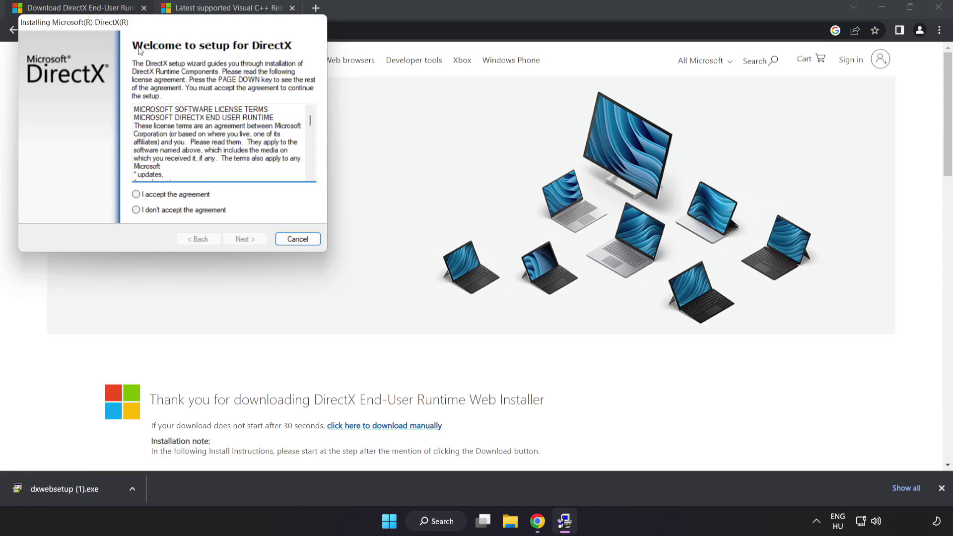
pyautogui.moveTo(145, 24); pyautogui.dragTo(436, 127)
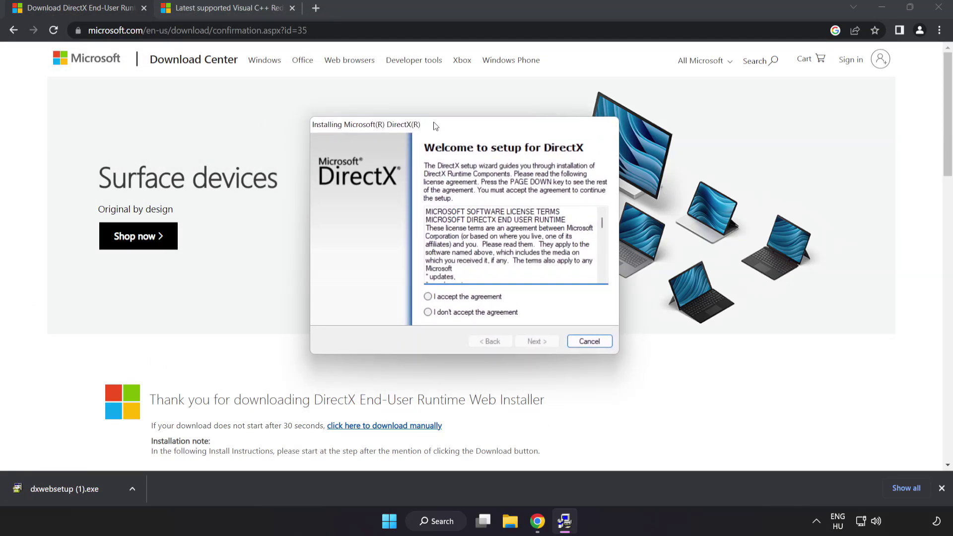
pyautogui.moveTo(601, 229); pyautogui.dragTo(610, 277)
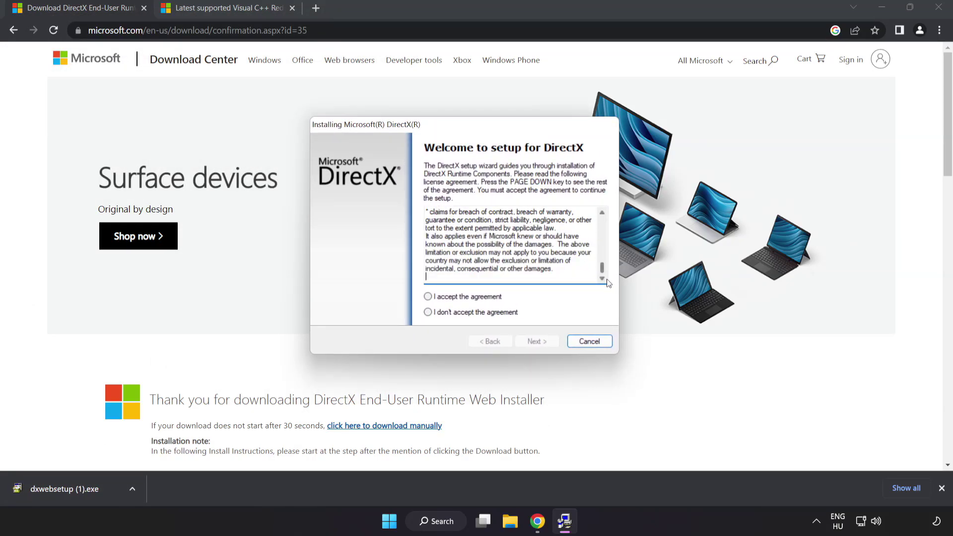
pyautogui.click(445, 300)
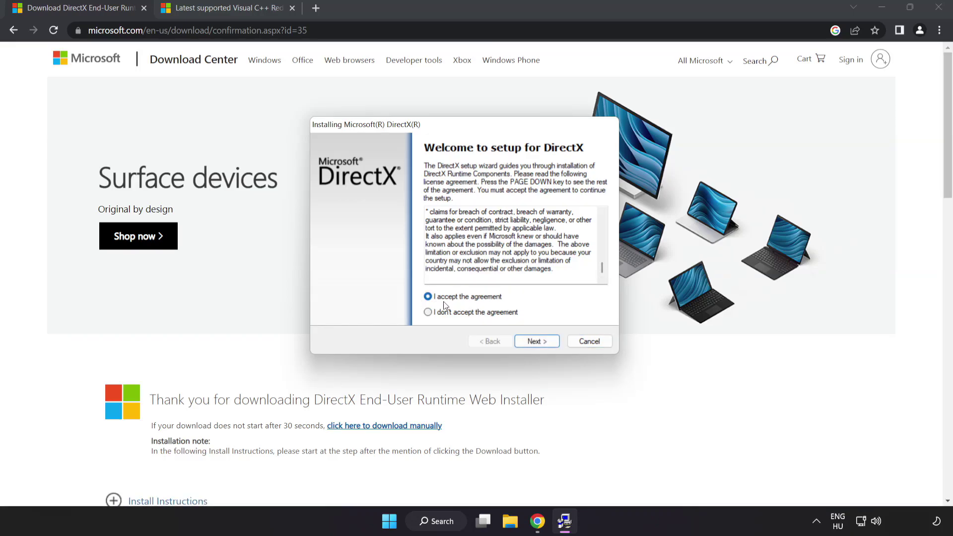
pyautogui.click(537, 343)
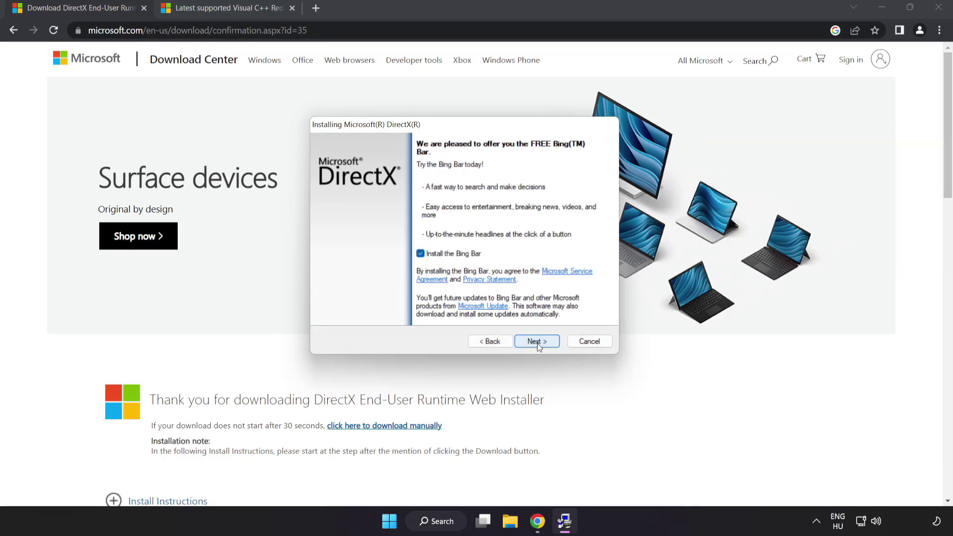
pyautogui.click(421, 254)
pyautogui.click(540, 342)
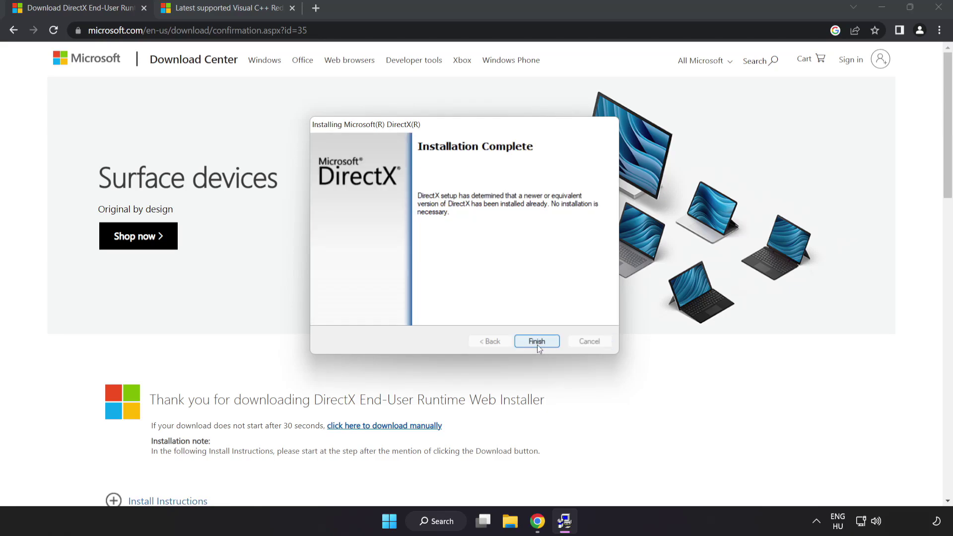
pyautogui.click(536, 343)
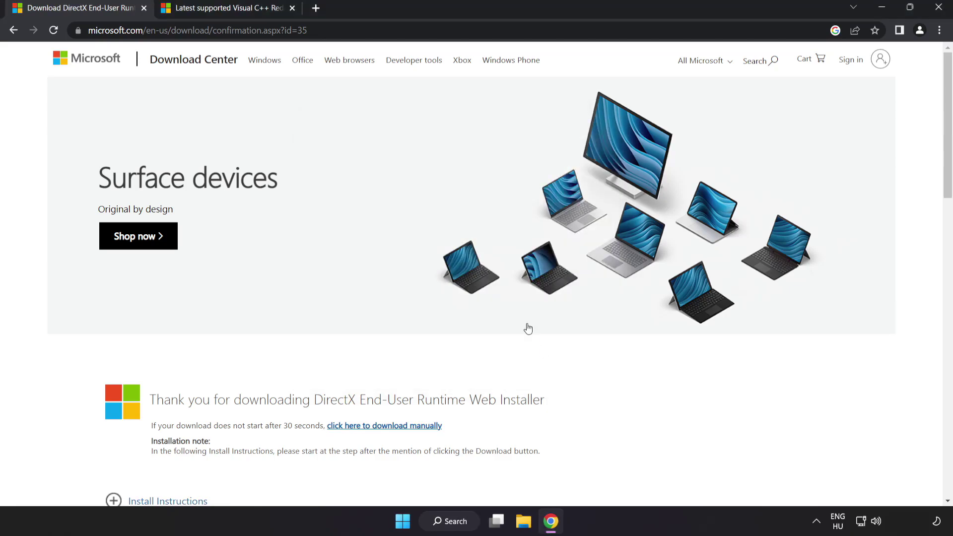
# Close the DirectX tab and download the ARM64, x86 and x64 Visual C++ 2015–2022 redistributables
pyautogui.click(144, 8)
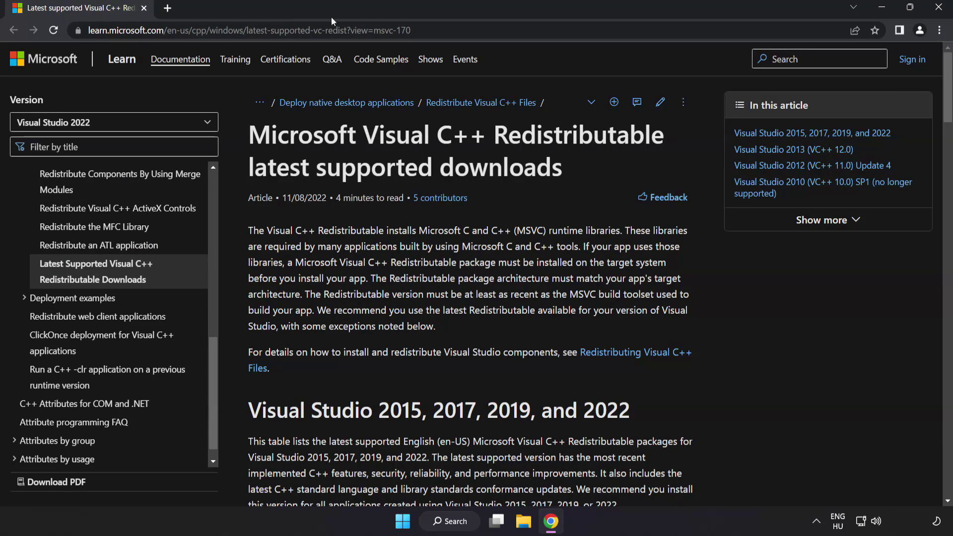
pyautogui.click(562, 33)
pyautogui.click(562, 35)
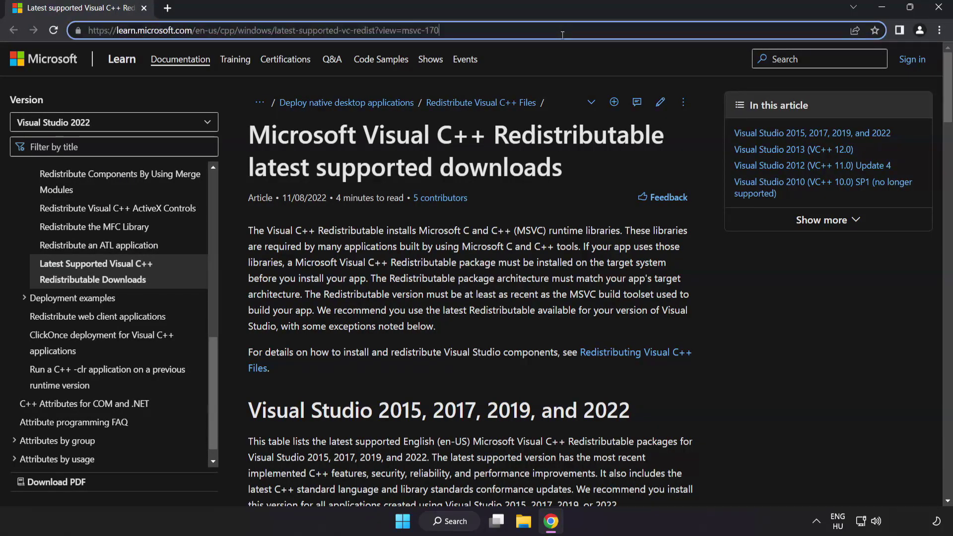
pyautogui.click(477, 146)
pyautogui.moveTo(936, 94); pyautogui.dragTo(939, 138)
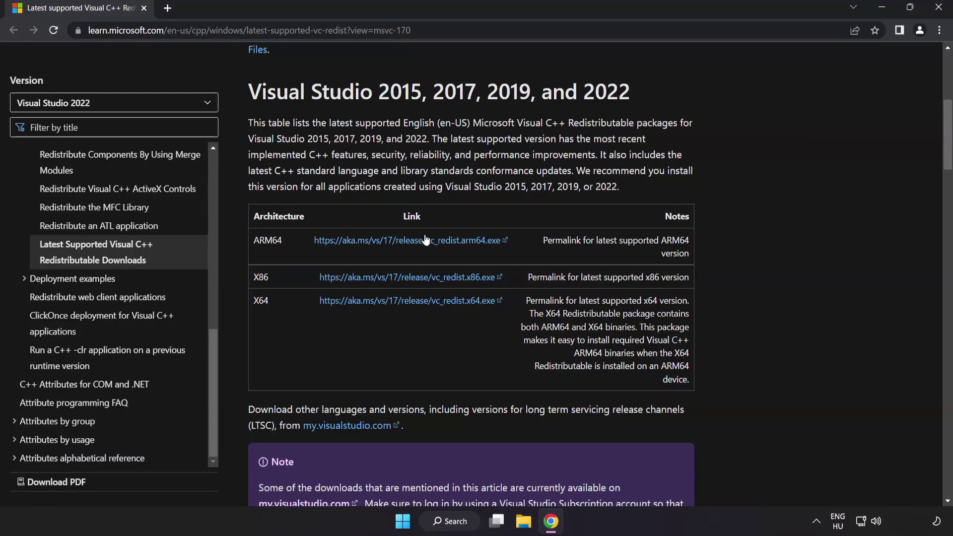
pyautogui.click(394, 240)
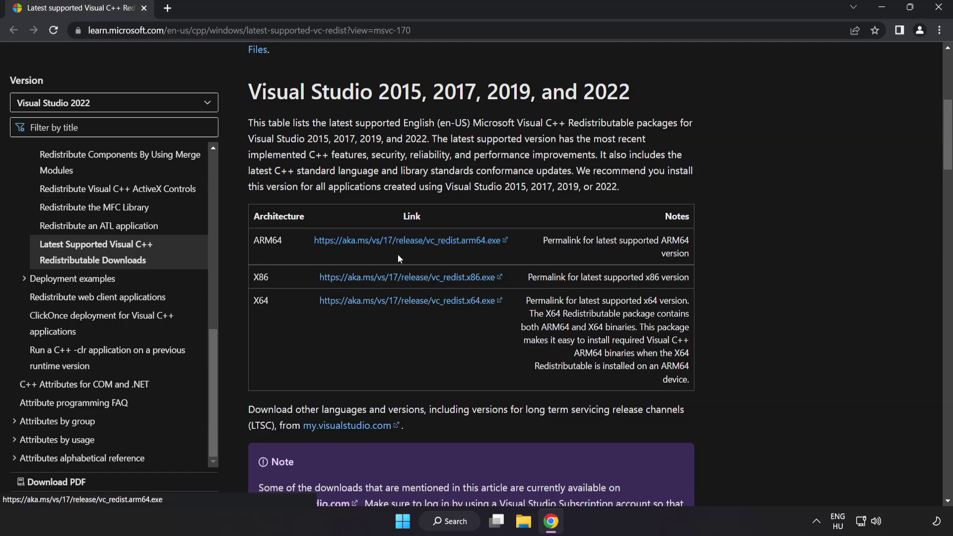
pyautogui.click(404, 283)
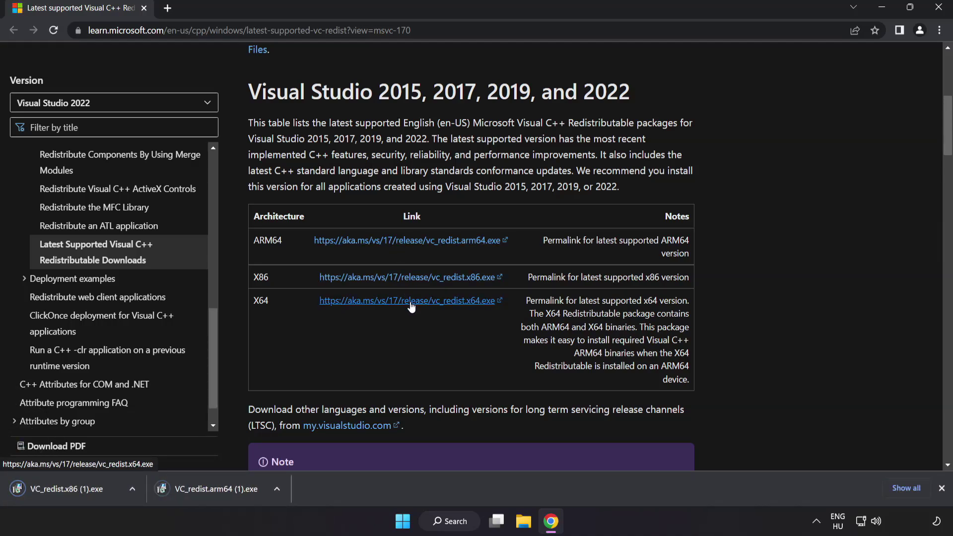
pyautogui.click(408, 301)
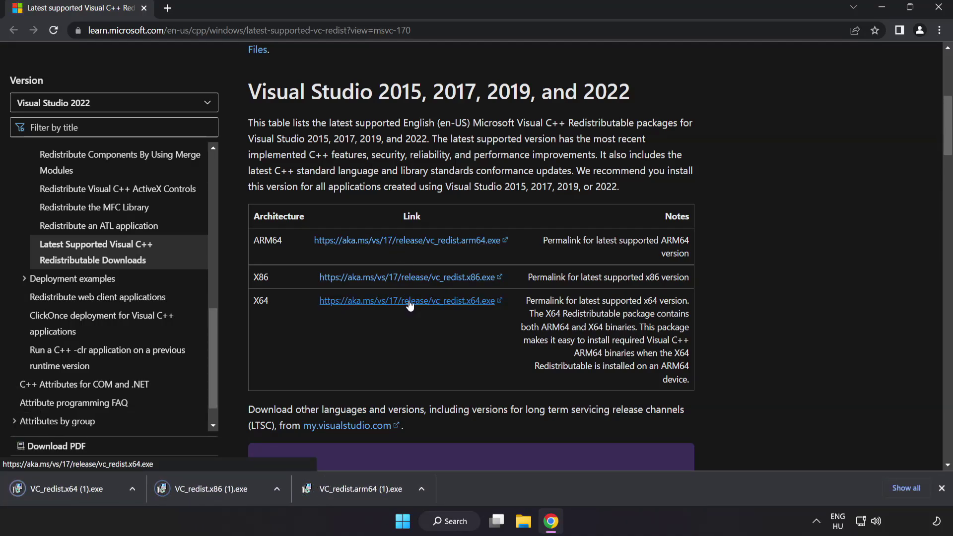
# Run the ARM64 VC_redist installer with the license accepted; it fails, so close it
pyautogui.click(358, 490)
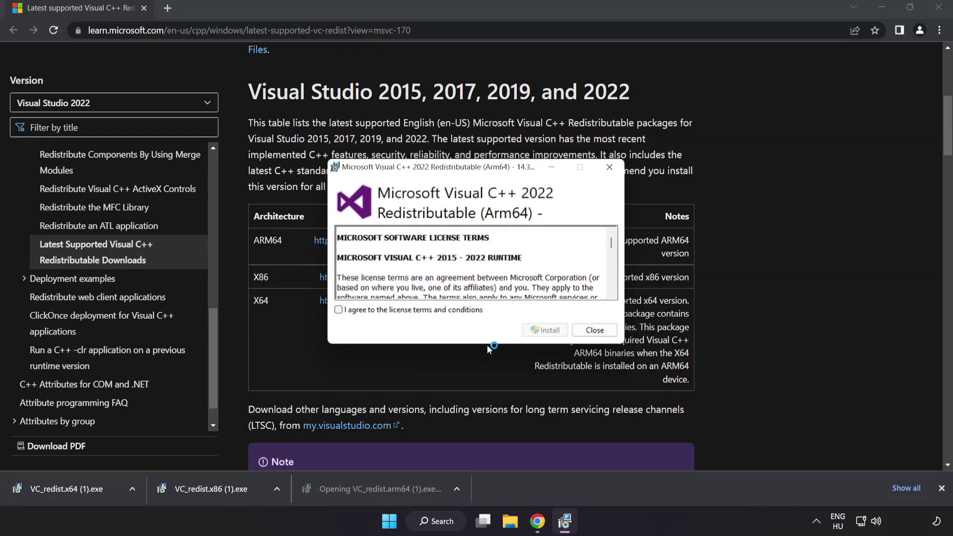
pyautogui.moveTo(612, 241); pyautogui.dragTo(610, 288)
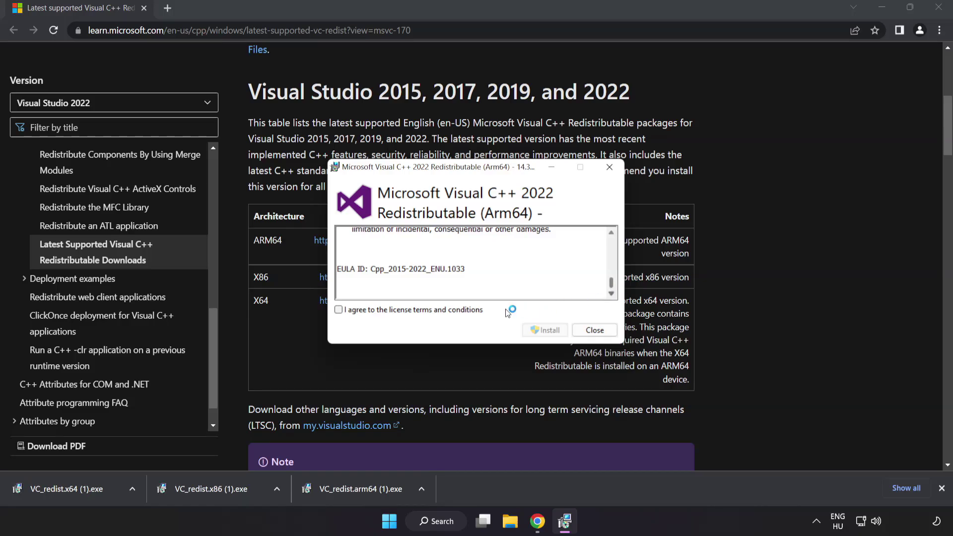
pyautogui.click(339, 310)
pyautogui.click(544, 331)
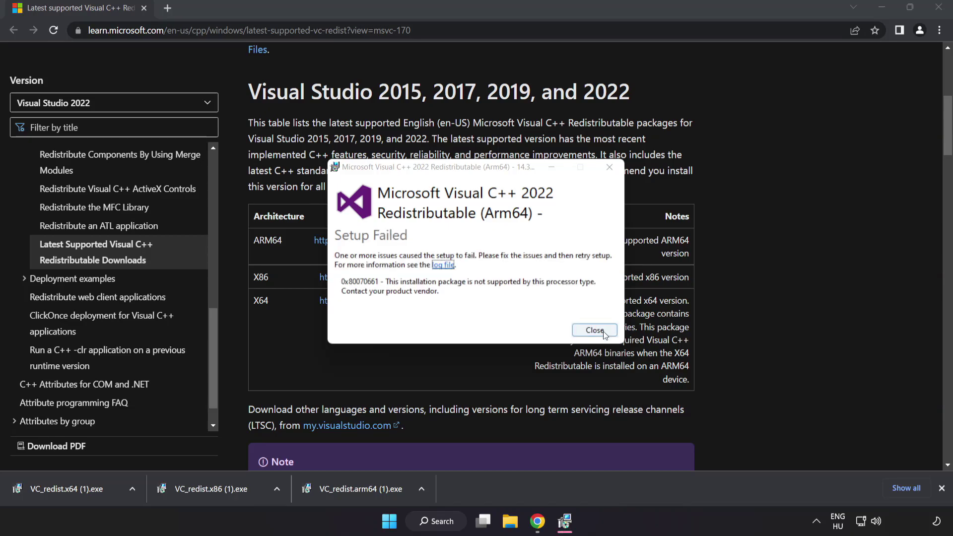
pyautogui.click(594, 330)
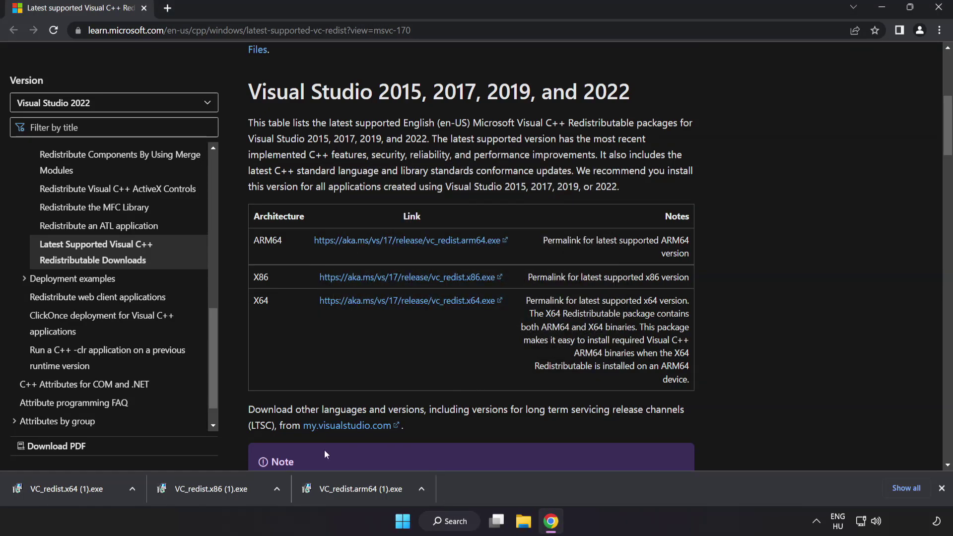
# Install the x86 redistributable 14.34.31931 successfully, then try x64, which fails with 0x8007015e
pyautogui.click(214, 490)
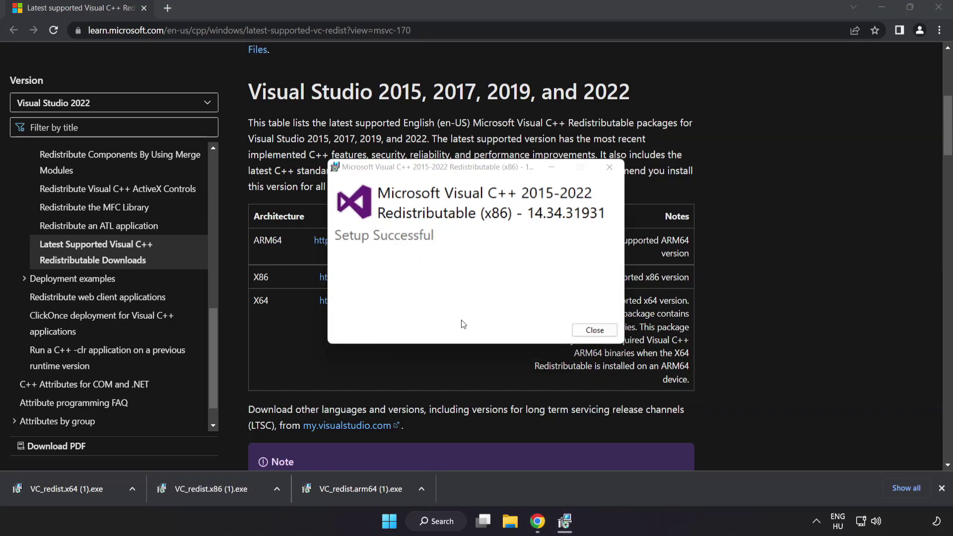
pyautogui.click(594, 330)
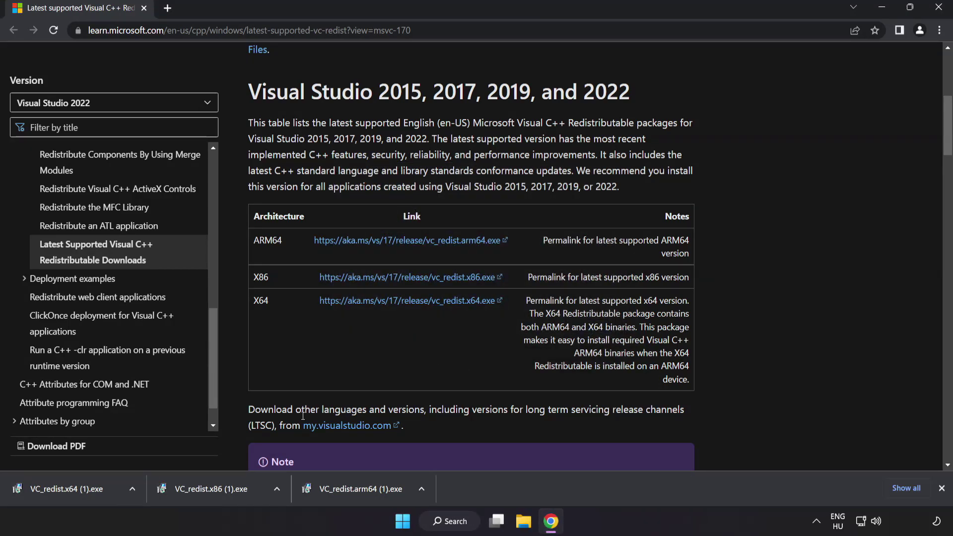
pyautogui.click(85, 487)
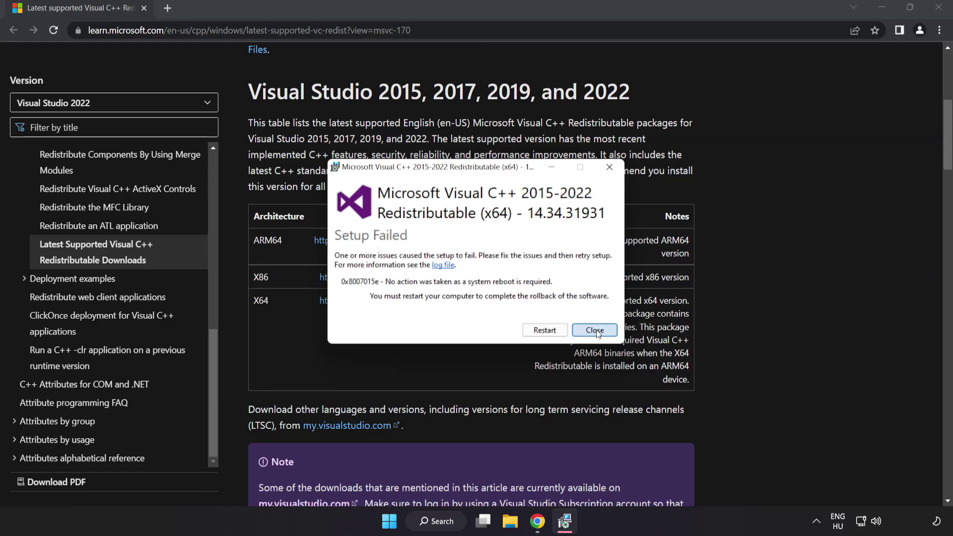
pyautogui.click(594, 330)
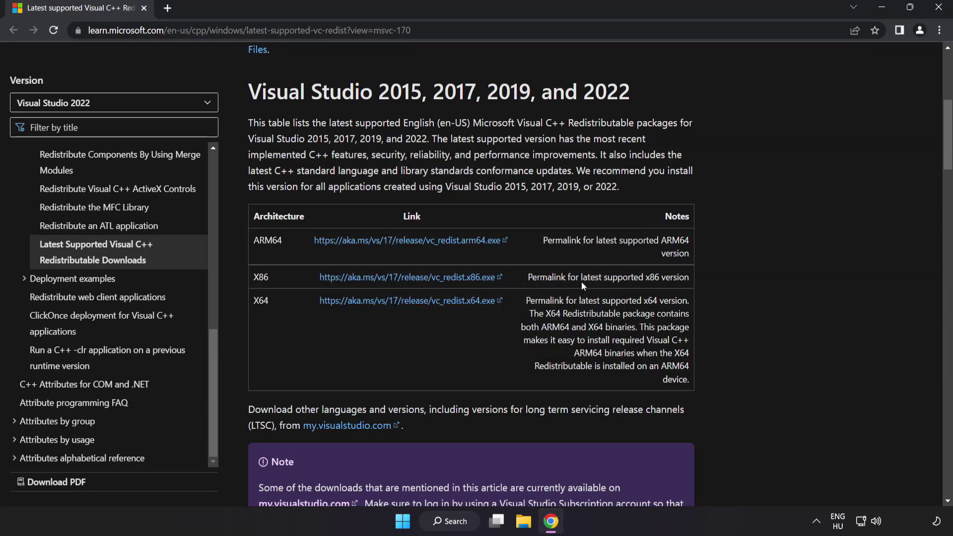
# Close Chrome, search Windows for 'cmd', and bring up Command Prompt's launch options
pyautogui.click(937, 9)
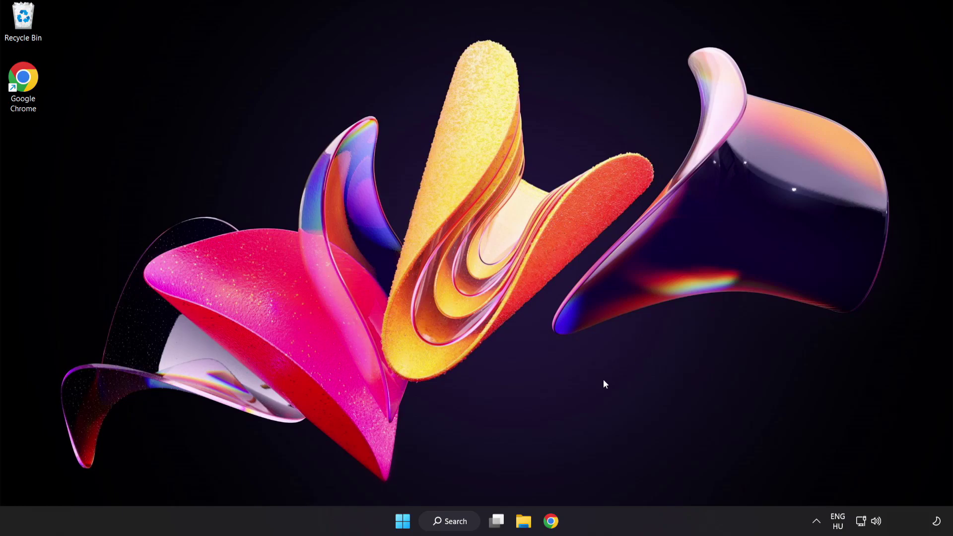
pyautogui.click(453, 526)
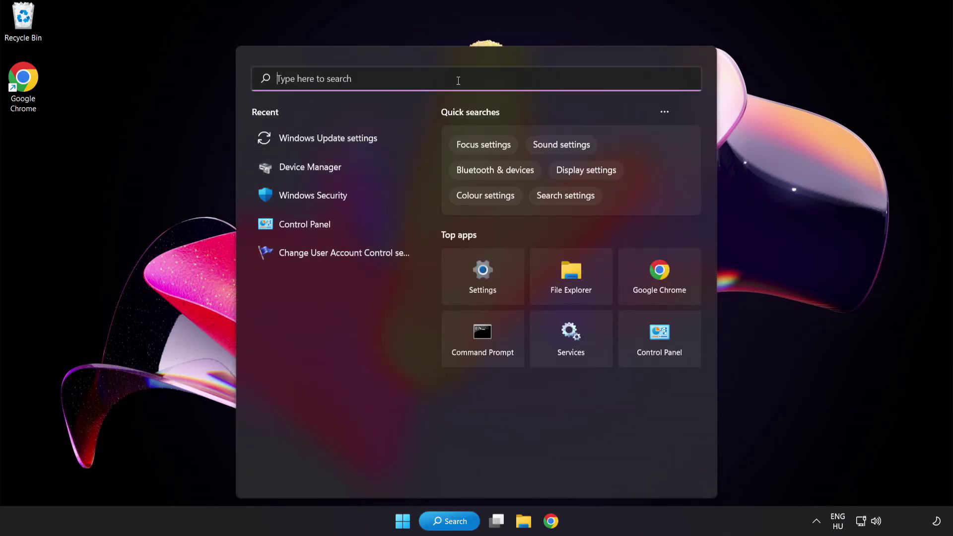
pyautogui.write('cmd')
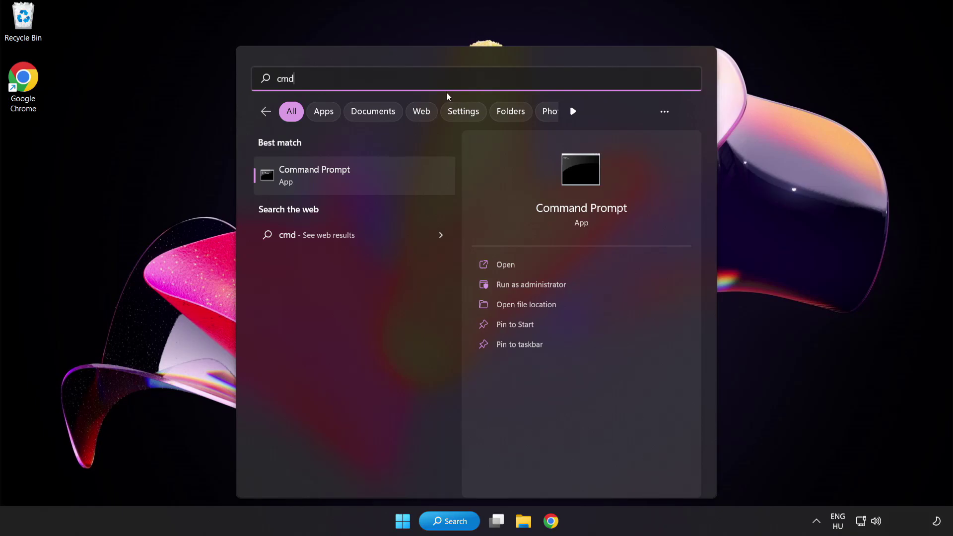
pyautogui.rightClick(356, 181)
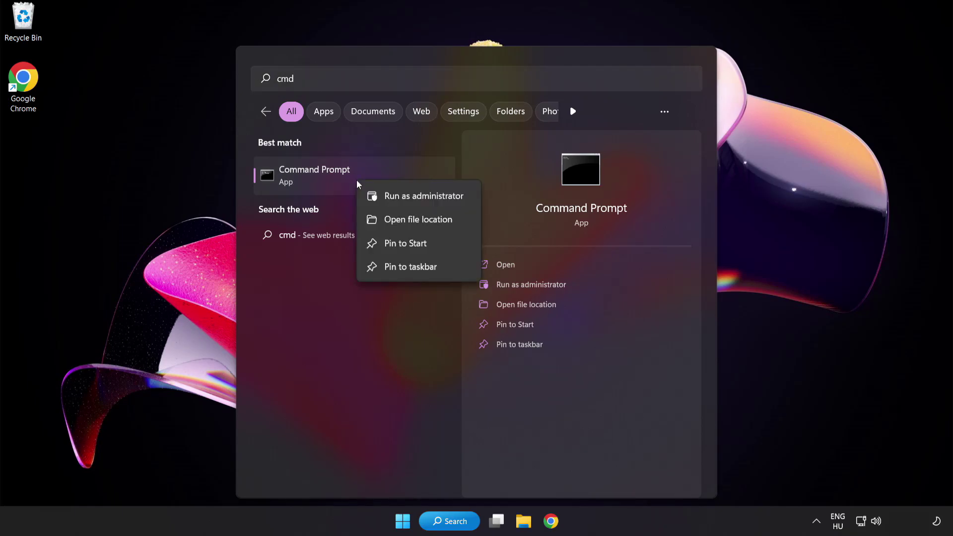
# Run sfc /scannow in an administrator Command Prompt; it reports no integrity violations
pyautogui.click(402, 197)
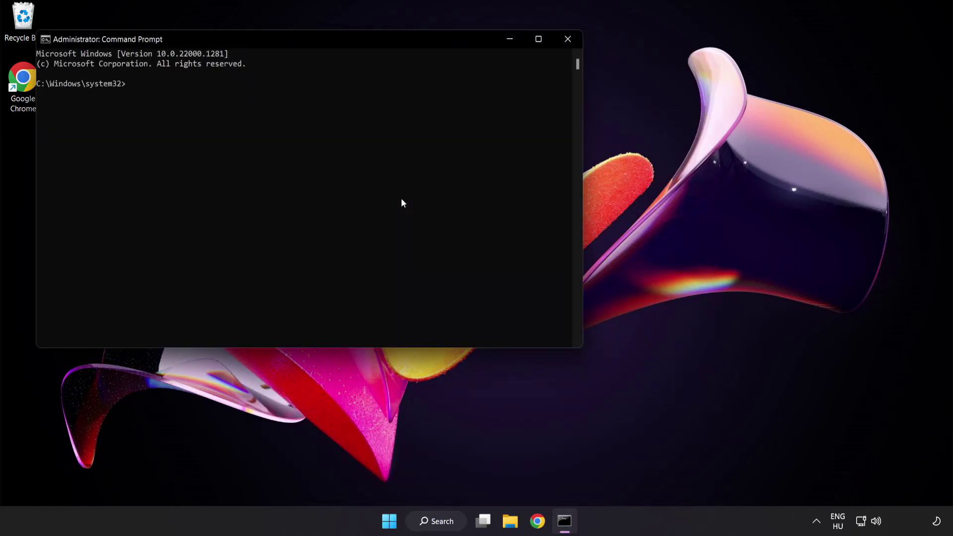
pyautogui.moveTo(272, 41); pyautogui.dragTo(415, 96)
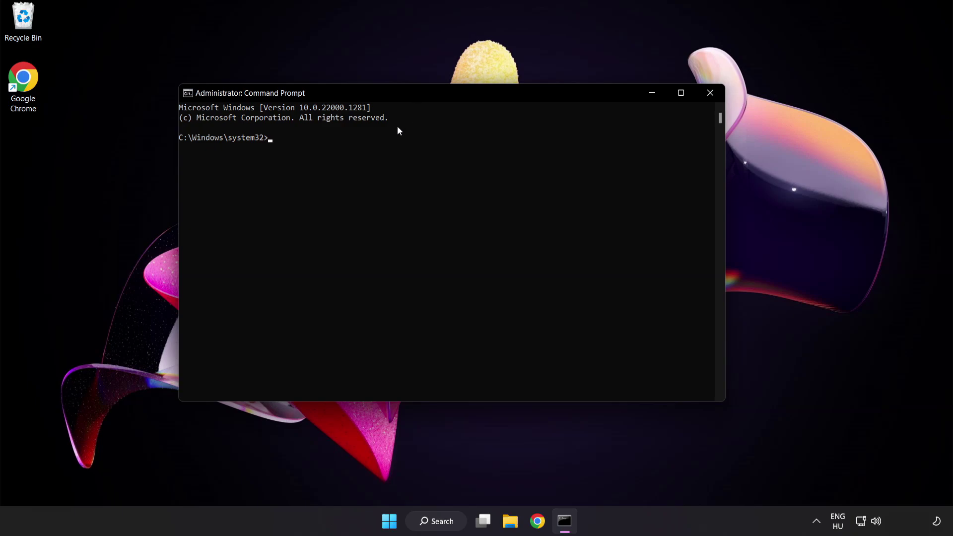
pyautogui.write('sfc')
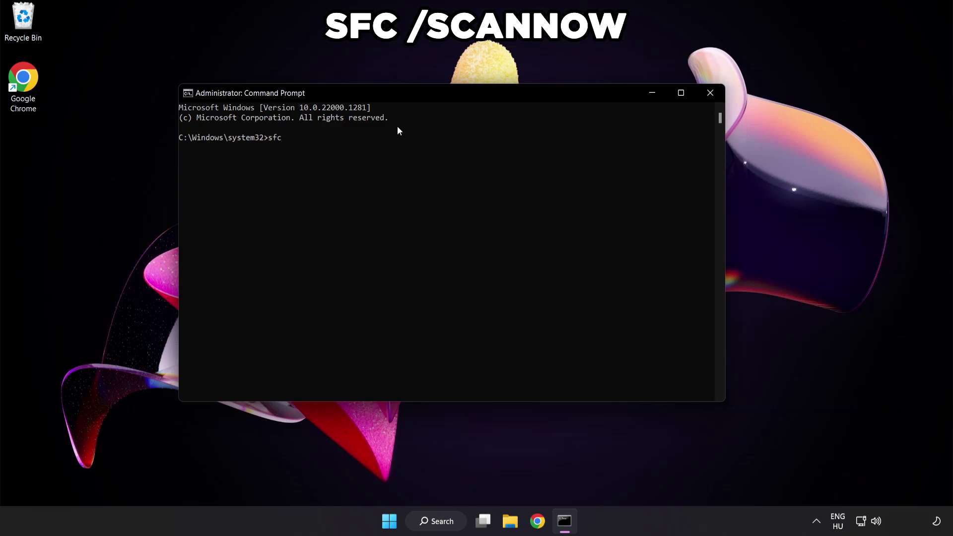
pyautogui.write(' /scannow')
pyautogui.press('Return')
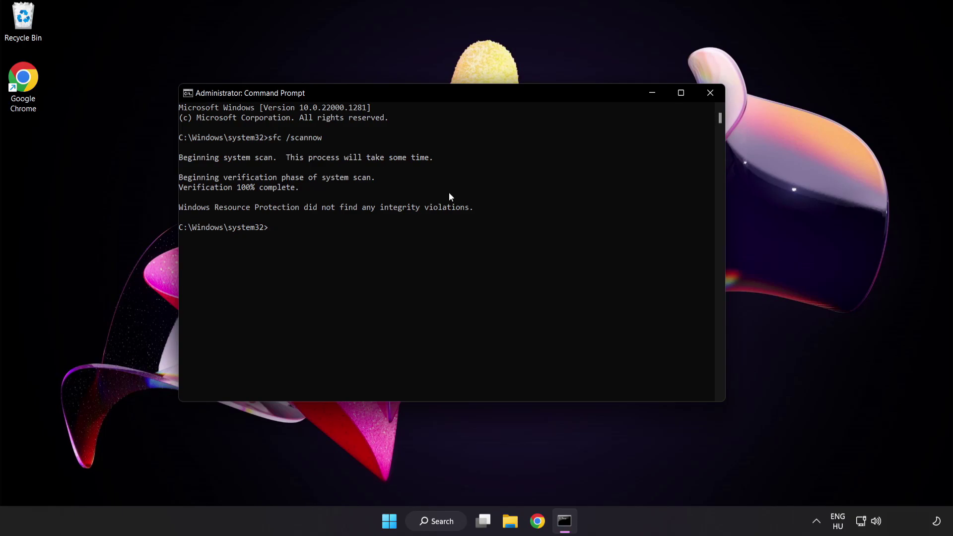
# Close Command Prompt and show the Start menu's power options (Sleep, Shut down, Restart)
pyautogui.click(710, 93)
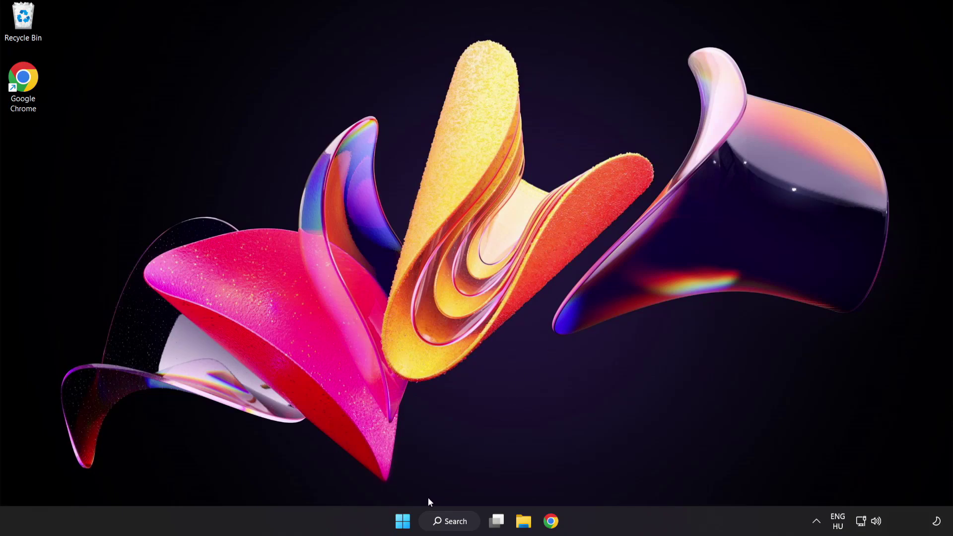
pyautogui.click(402, 520)
pyautogui.click(631, 478)
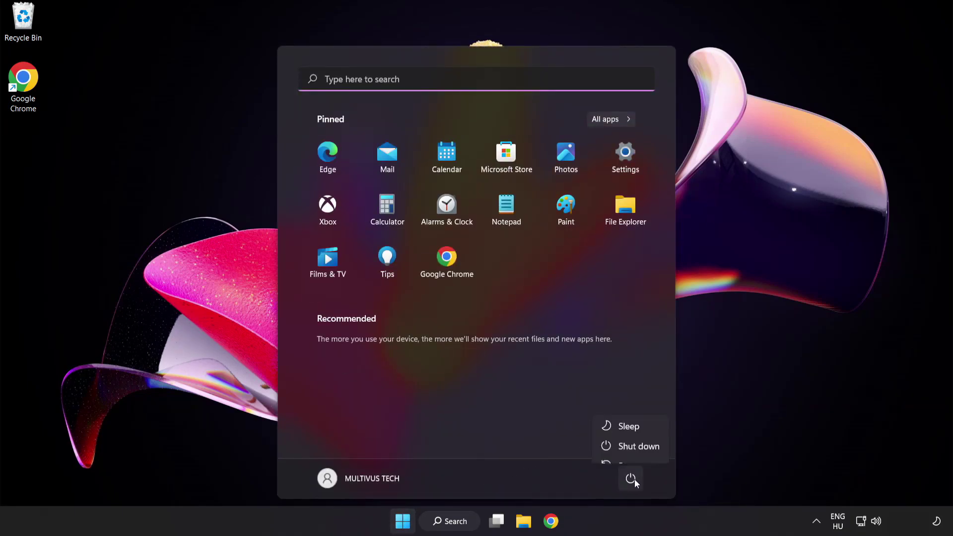